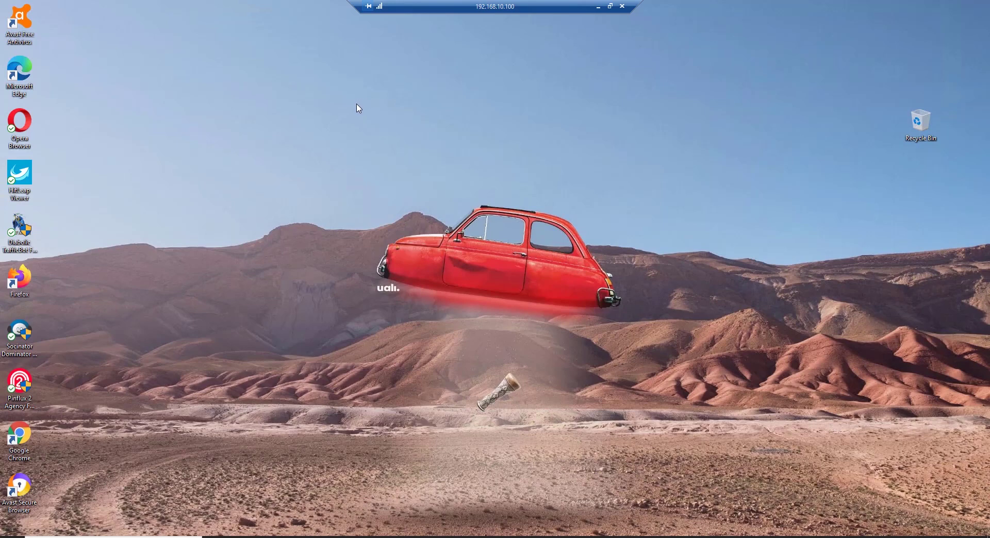
Step: Leave the remote session and open Pinterest's Analytics Overview, then reload it
{"action": "left_click", "coordinate": [597, 10]}
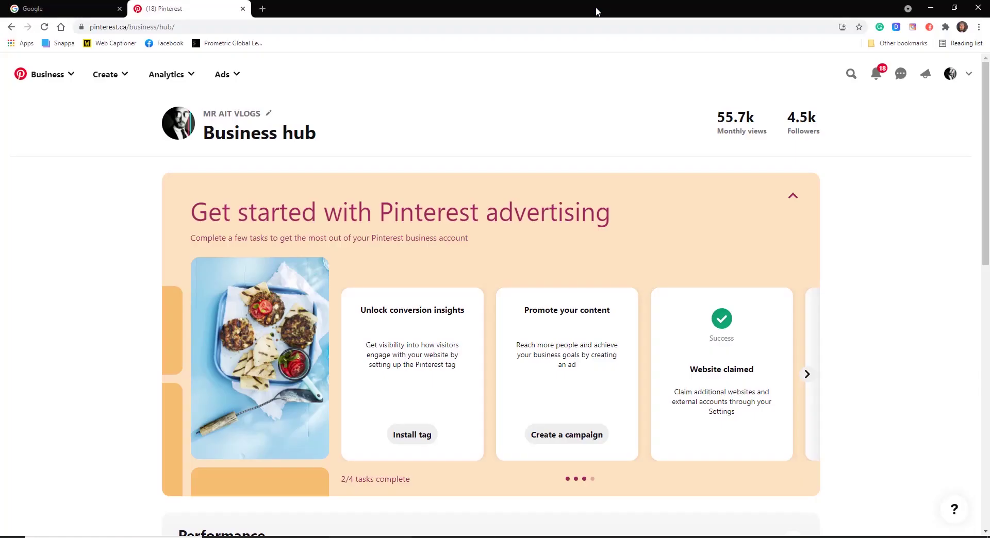
{"action": "left_click", "coordinate": [156, 78]}
{"action": "left_click", "coordinate": [155, 105]}
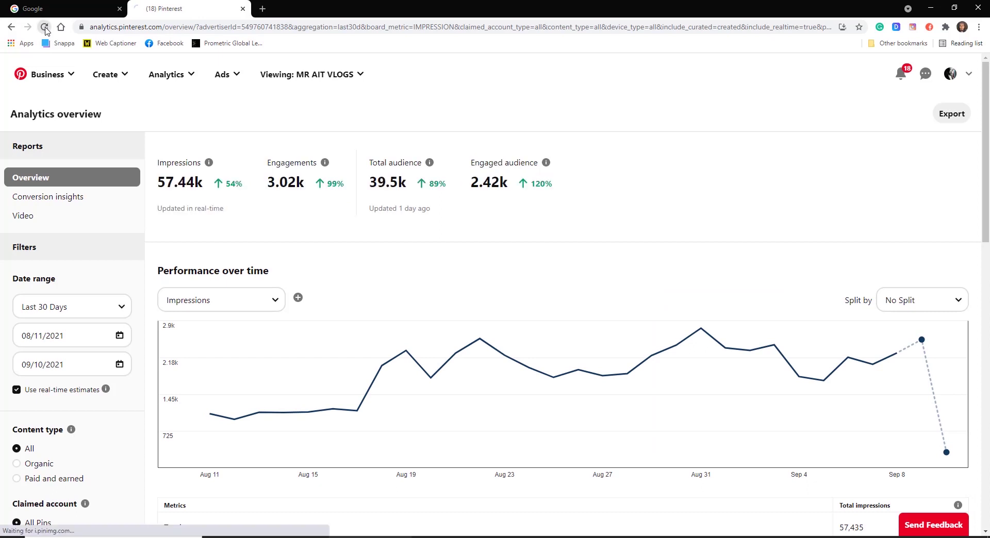
{"action": "left_click", "coordinate": [44, 27]}
{"action": "scroll", "coordinate": [157, 126], "scroll_direction": "down", "scroll_amount": 2}
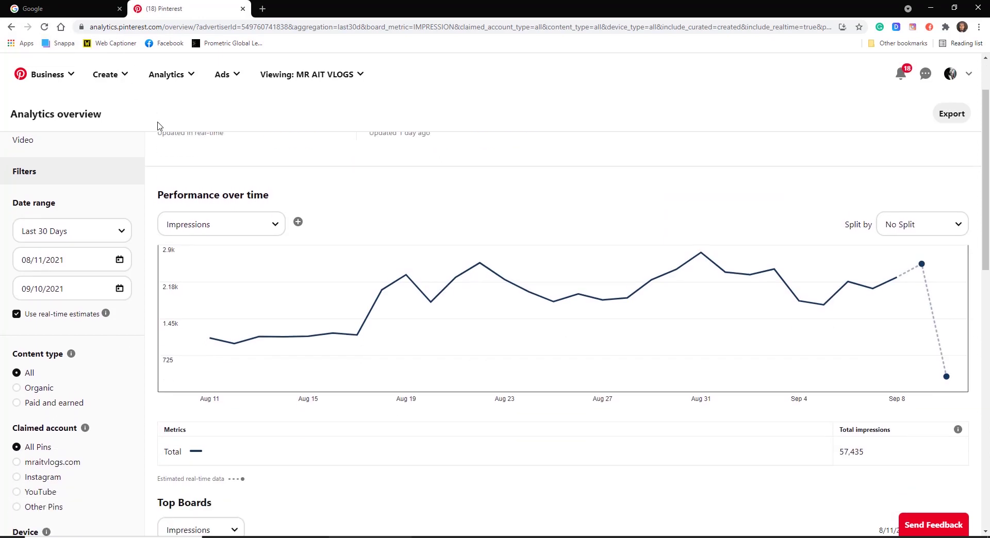
Step: Page the start-date calendar back eight months to March 2020
{"action": "left_click", "coordinate": [120, 233]}
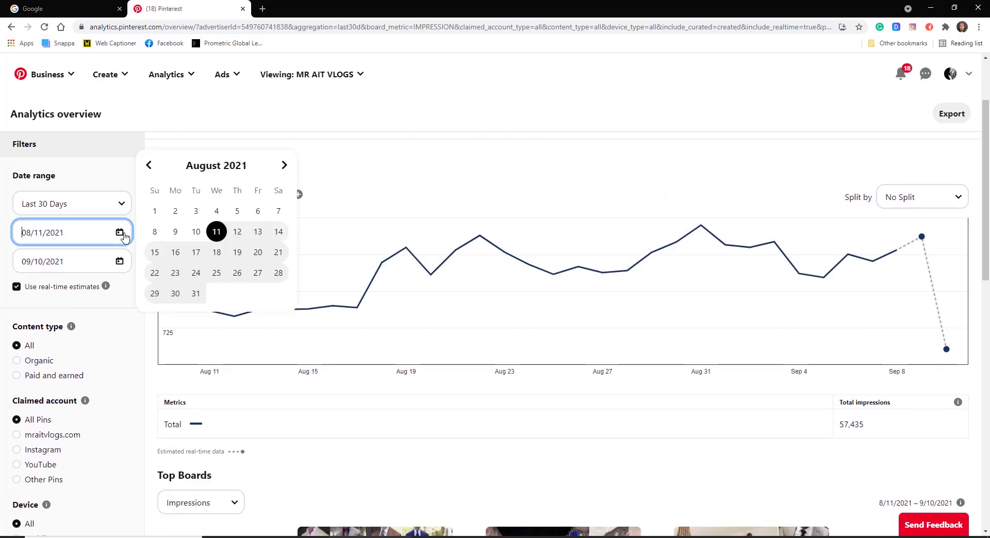
{"action": "left_click", "coordinate": [149, 166]}
{"action": "left_click", "coordinate": [149, 165]}
{"action": "left_click", "coordinate": [149, 165]}
{"action": "left_click", "coordinate": [150, 165]}
{"action": "left_click", "coordinate": [150, 166]}
{"action": "left_click", "coordinate": [149, 165]}
{"action": "left_click", "coordinate": [149, 165]}
{"action": "left_click", "coordinate": [149, 165]}
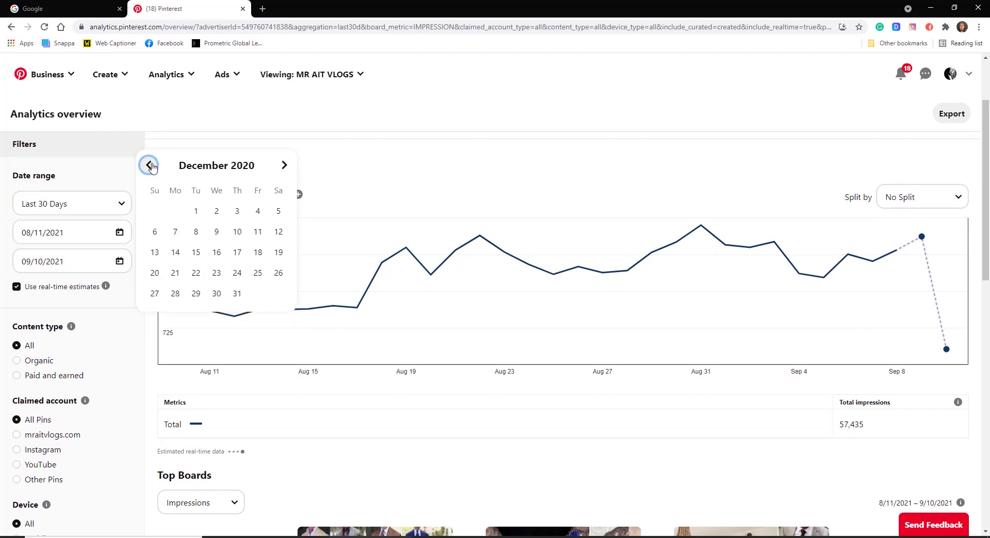
{"action": "left_click", "coordinate": [149, 165]}
{"action": "left_click", "coordinate": [150, 165]}
{"action": "left_click", "coordinate": [149, 165]}
{"action": "left_click", "coordinate": [149, 165]}
{"action": "left_click", "coordinate": [150, 165]}
{"action": "left_click", "coordinate": [150, 165]}
{"action": "left_click", "coordinate": [149, 166]}
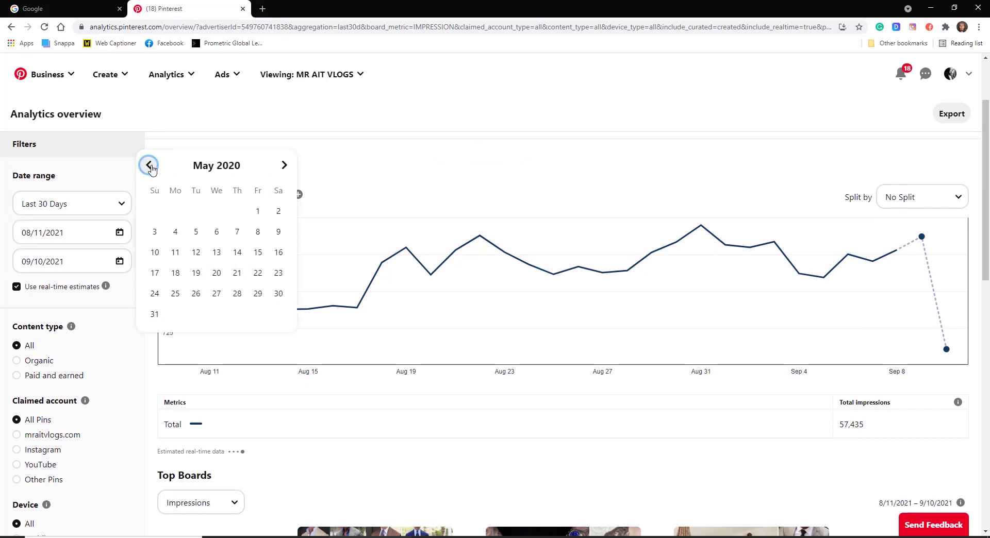
{"action": "left_click", "coordinate": [149, 165]}
{"action": "left_click", "coordinate": [149, 166]}
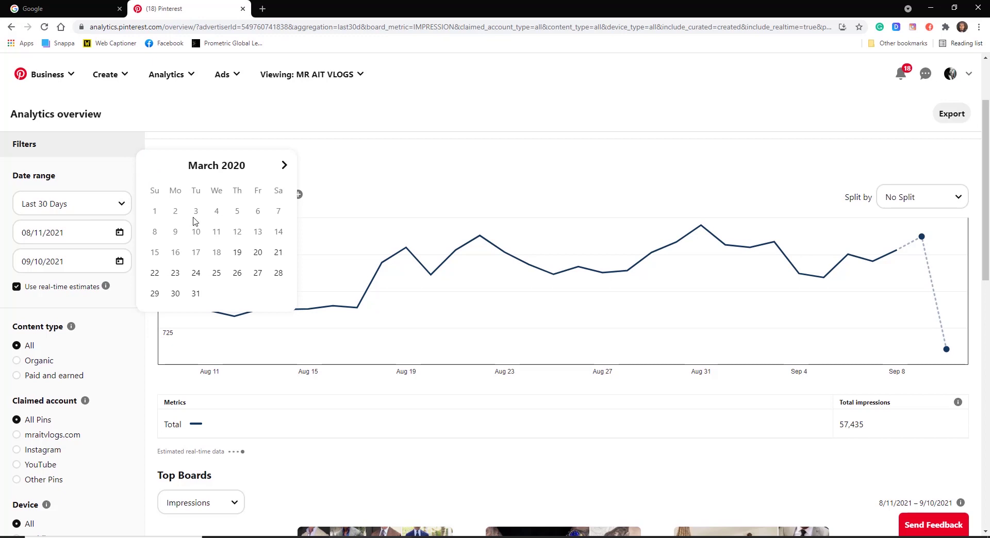
Step: Set the date range from March 21, 2020 to September 10, 2021
{"action": "left_click", "coordinate": [277, 253]}
{"action": "left_click", "coordinate": [119, 261]}
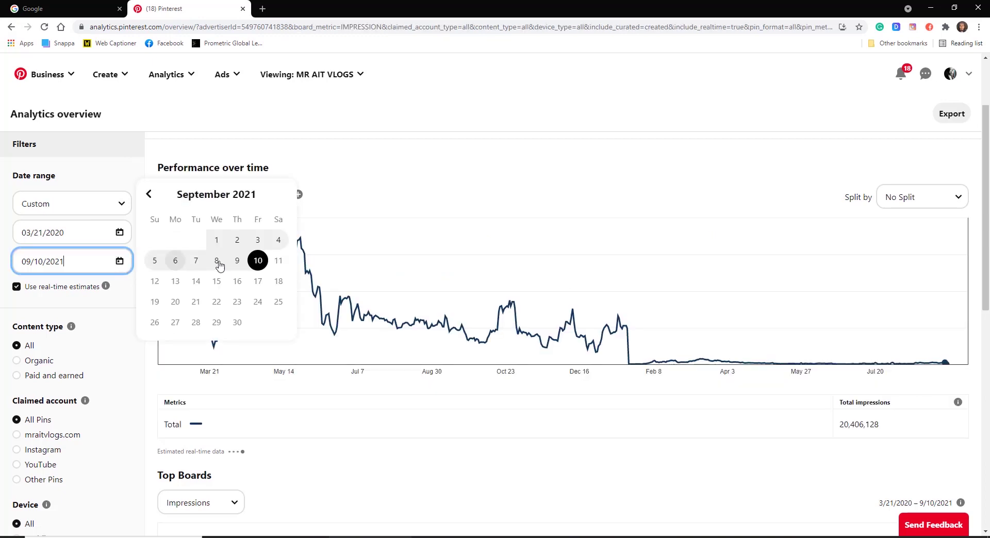
{"action": "left_click", "coordinate": [258, 262]}
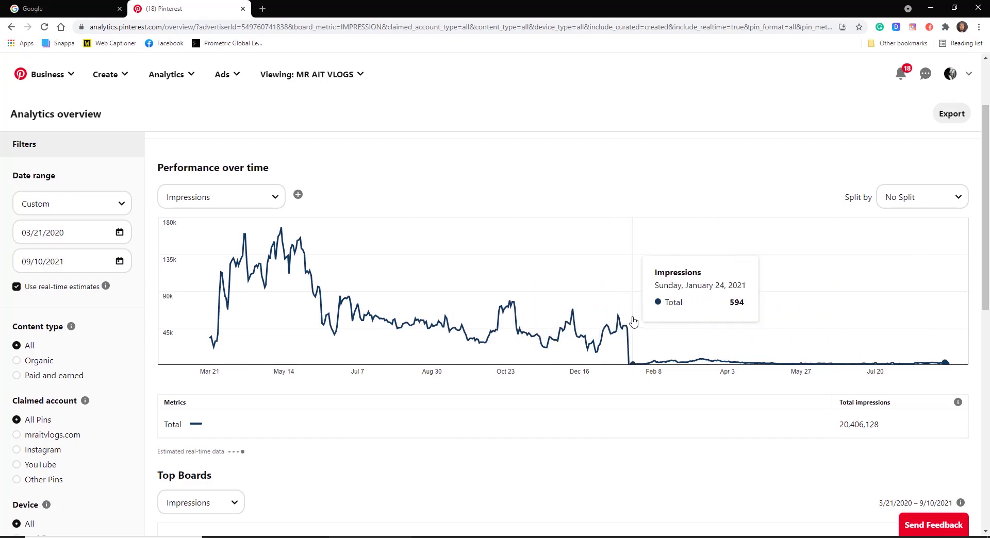
Step: Highlight the 20.41m Impressions and the Engagements summary figures, then clear the highlight
{"action": "scroll", "coordinate": [437, 293], "scroll_direction": "up", "scroll_amount": 2}
{"action": "left_click_drag", "start_coordinate": [208, 182], "coordinate": [159, 186]}
{"action": "left_click_drag", "start_coordinate": [248, 189], "coordinate": [434, 182]}
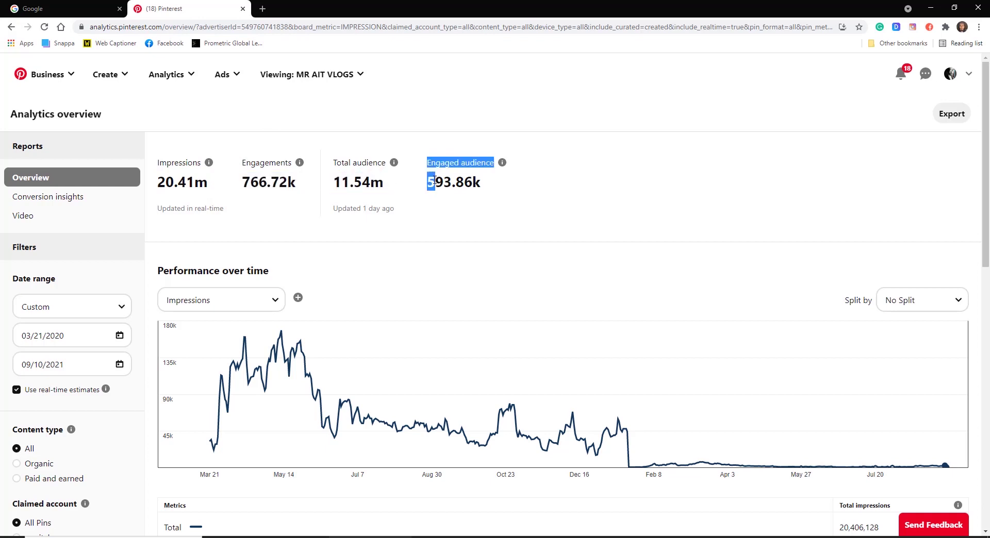
{"action": "left_click", "coordinate": [442, 190]}
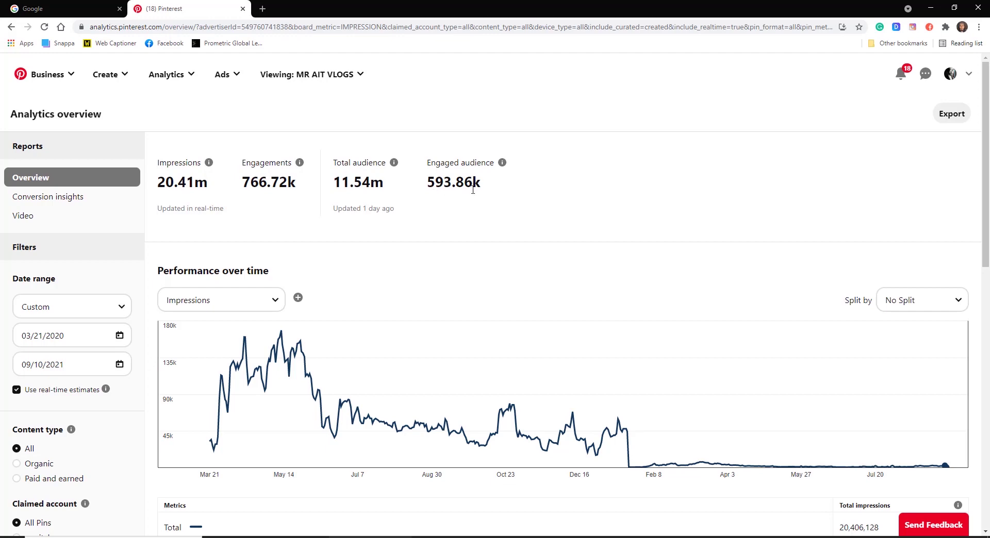
{"action": "scroll", "coordinate": [472, 190], "scroll_direction": "down", "scroll_amount": 5}
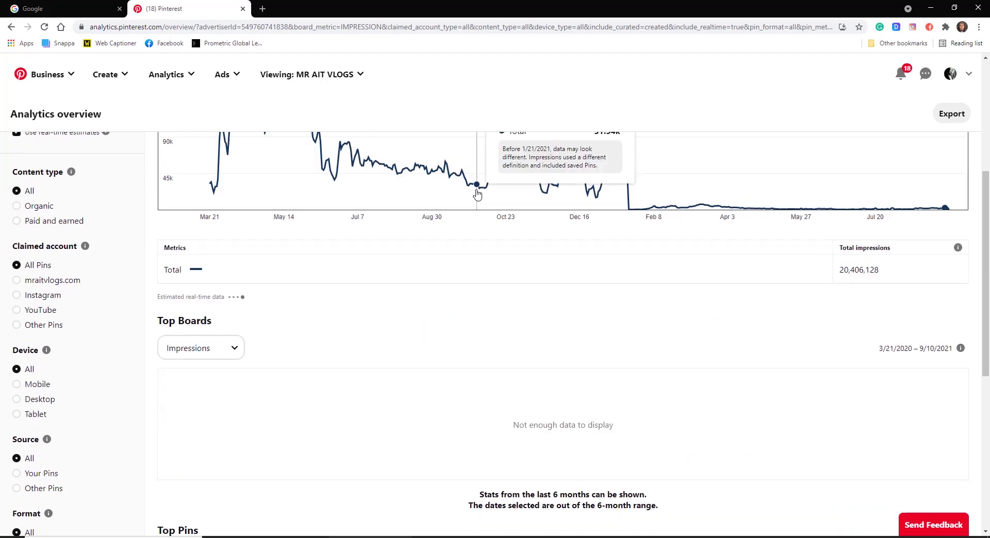
Step: Switch the Performance over time chart to Pin clicks, try Saves, then return to Pin clicks
{"action": "scroll", "coordinate": [208, 212], "scroll_direction": "up", "scroll_amount": 3}
{"action": "left_click", "coordinate": [219, 198]}
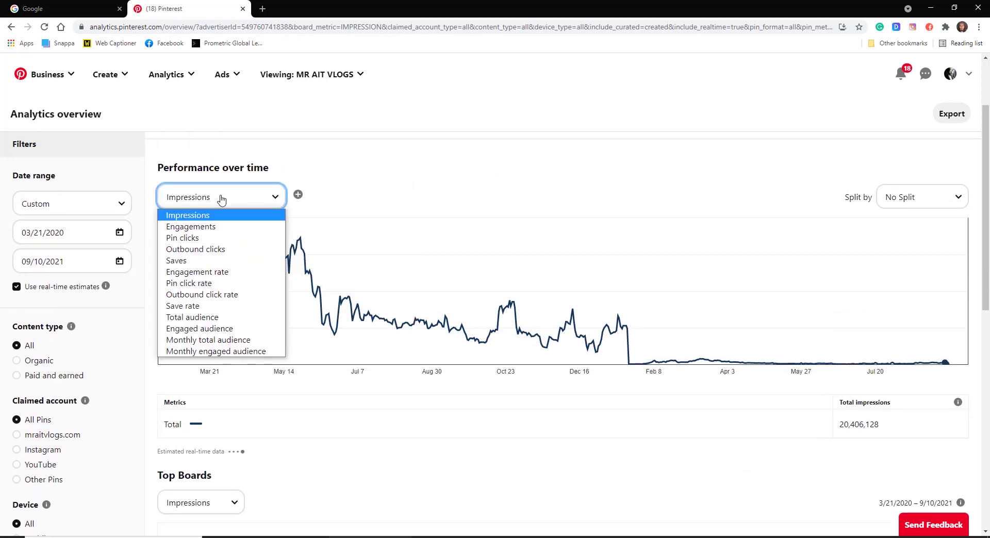
{"action": "left_click", "coordinate": [204, 239]}
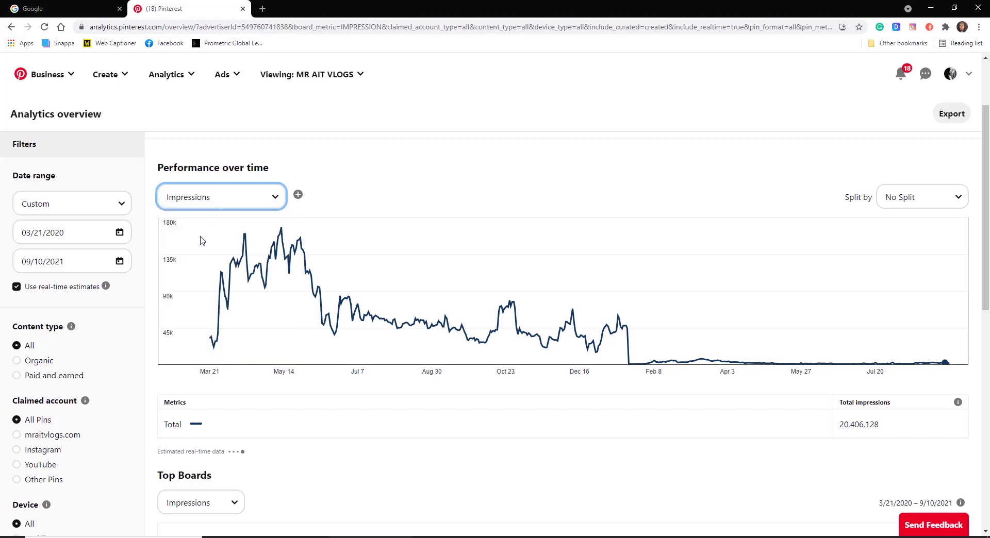
{"action": "left_click", "coordinate": [216, 205]}
{"action": "left_click", "coordinate": [198, 262]}
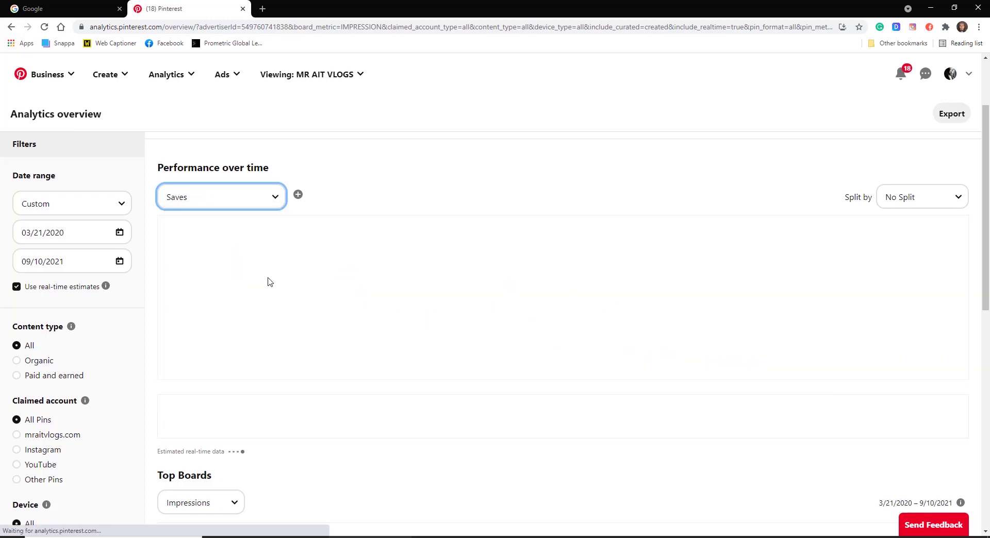
{"action": "mouse_move", "coordinate": [311, 280]}
{"action": "scroll", "coordinate": [311, 280], "scroll_direction": "up", "scroll_amount": 2}
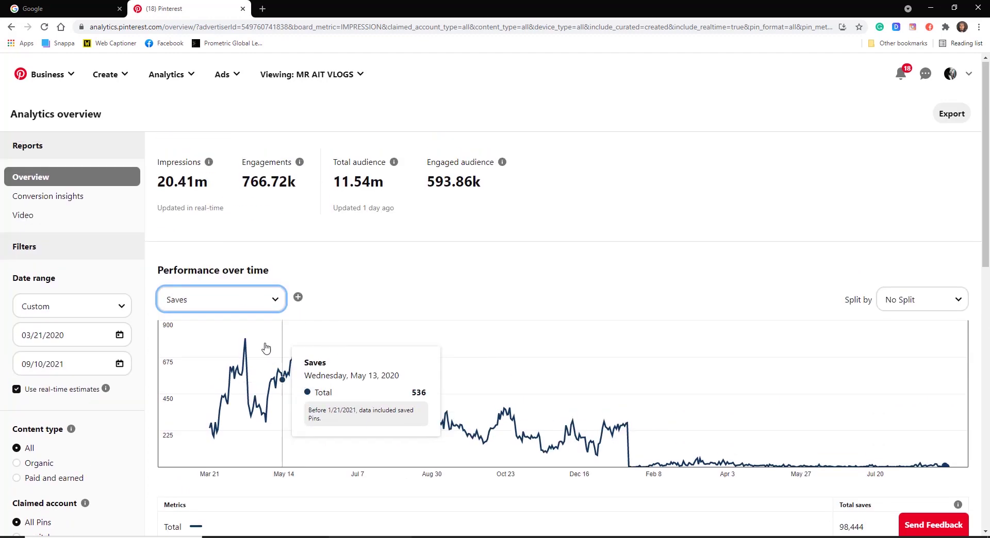
{"action": "left_click", "coordinate": [222, 309]}
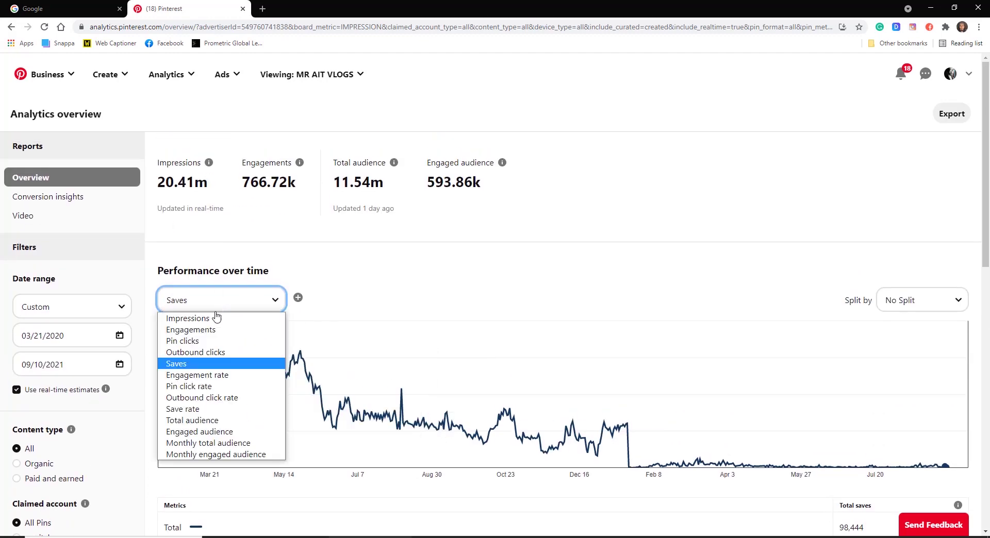
{"action": "left_click", "coordinate": [211, 343]}
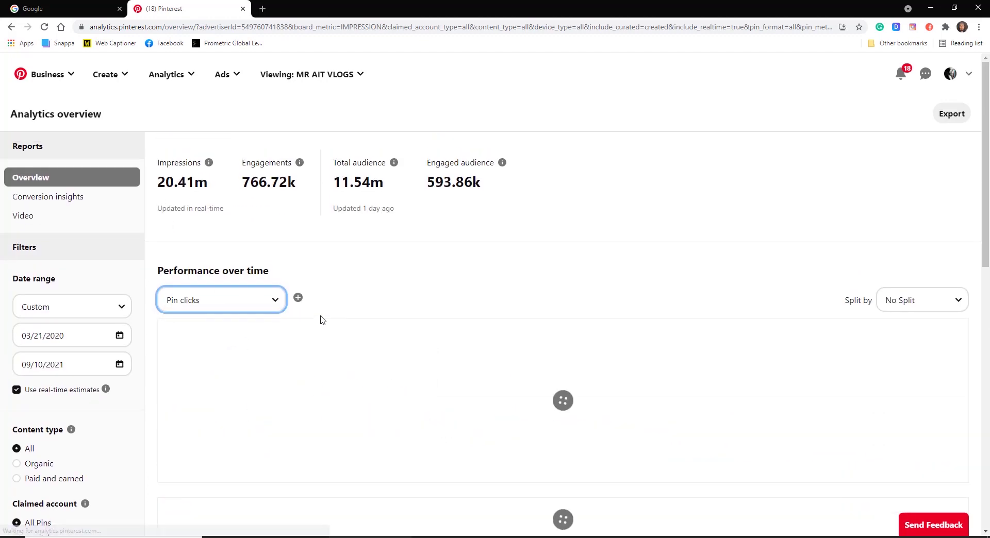
{"action": "scroll", "coordinate": [349, 311], "scroll_direction": "down", "scroll_amount": 4}
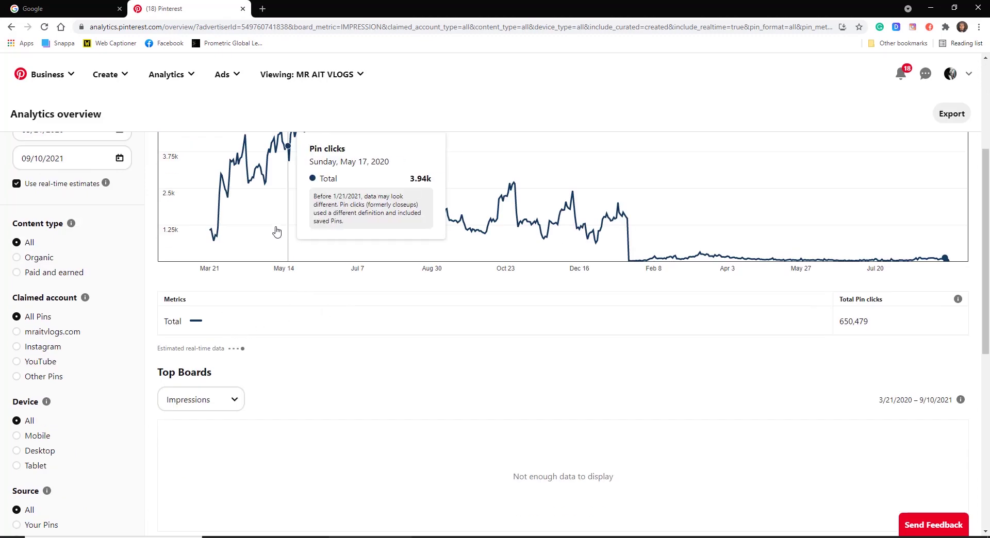
{"action": "scroll", "coordinate": [276, 227], "scroll_direction": "up", "scroll_amount": 2}
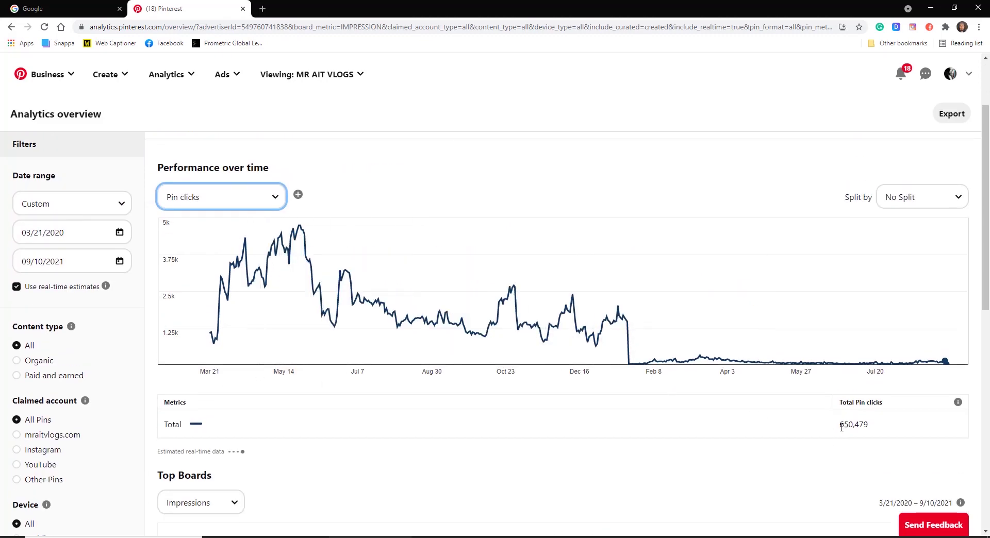
Step: Highlight the 650,479 total Pin clicks figure to read it
{"action": "left_click_drag", "start_coordinate": [884, 424], "coordinate": [840, 425]}
{"action": "left_click", "coordinate": [862, 424]}
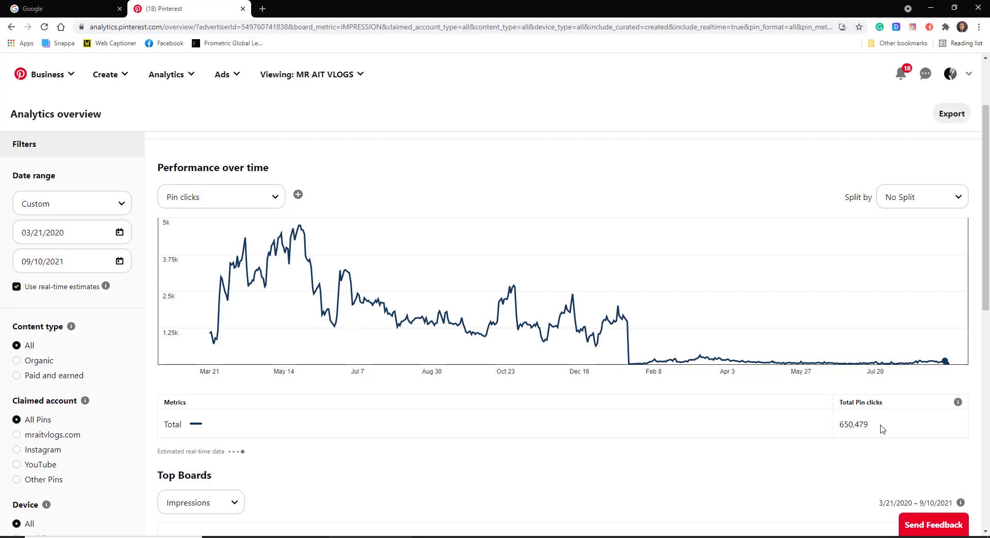
{"action": "mouse_move", "coordinate": [876, 425]}
{"action": "left_mouse_down"}
{"action": "mouse_move", "coordinate": [846, 425]}
{"action": "mouse_move", "coordinate": [870, 427]}
{"action": "left_mouse_up"}
{"action": "left_click", "coordinate": [871, 429]}
{"action": "scroll", "coordinate": [880, 430], "scroll_direction": "down", "scroll_amount": 2}
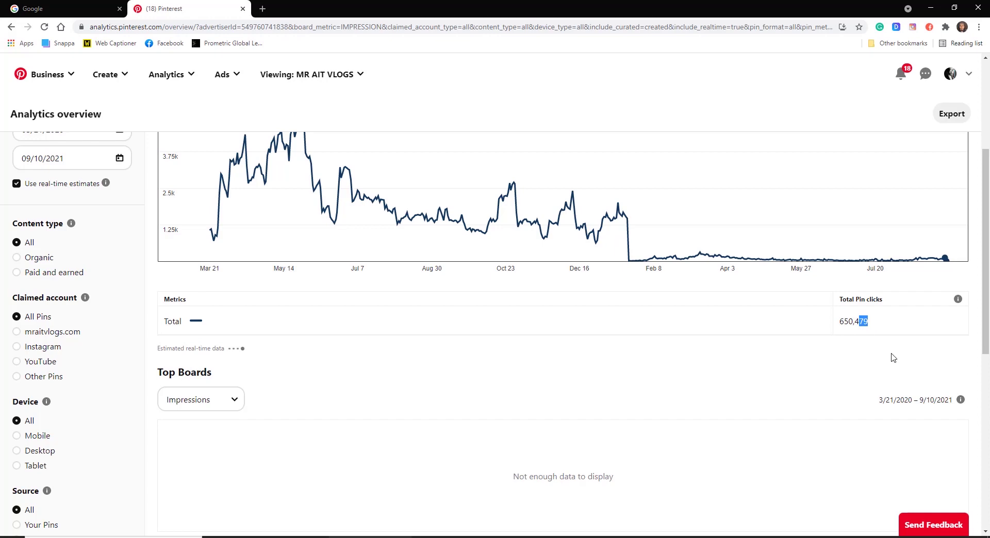
{"action": "left_click", "coordinate": [880, 327]}
{"action": "mouse_move", "coordinate": [880, 327]}
{"action": "left_mouse_down"}
{"action": "mouse_move", "coordinate": [840, 325]}
{"action": "mouse_move", "coordinate": [864, 326]}
{"action": "left_mouse_up"}
{"action": "scroll", "coordinate": [830, 378], "scroll_direction": "up", "scroll_amount": 3}
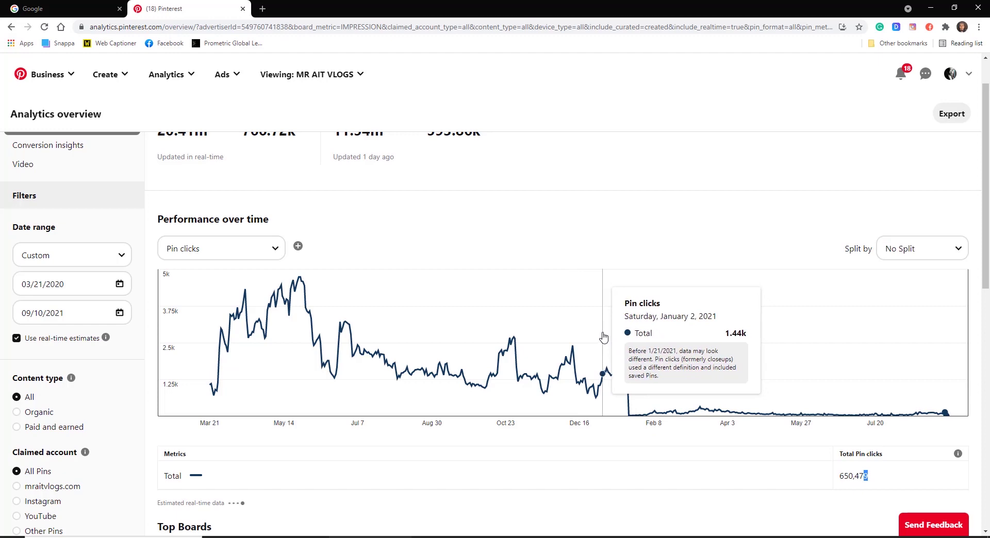
{"action": "scroll", "coordinate": [854, 266], "scroll_direction": "down", "scroll_amount": 4}
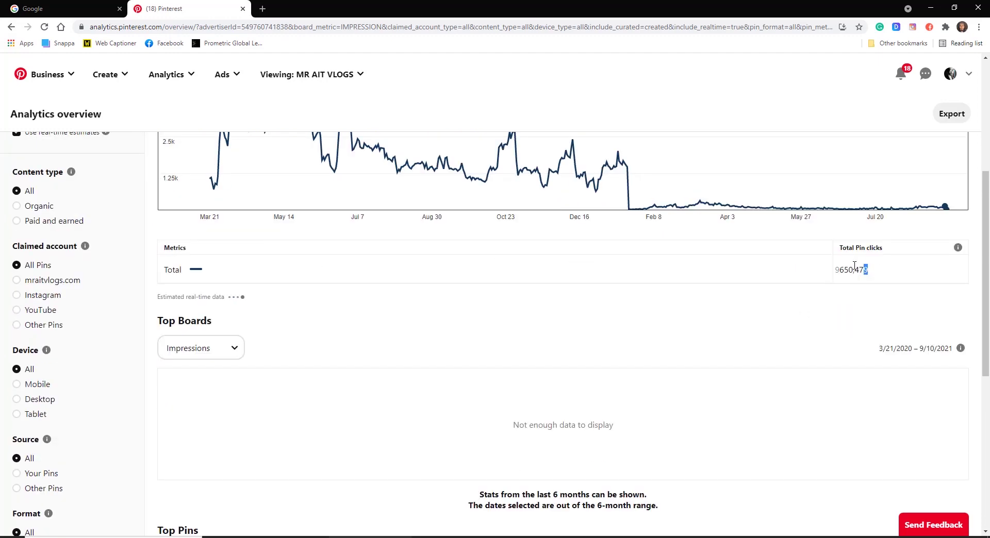
{"action": "left_click_drag", "start_coordinate": [881, 272], "coordinate": [842, 272]}
{"action": "left_click", "coordinate": [870, 275]}
{"action": "scroll", "coordinate": [843, 280], "scroll_direction": "up", "scroll_amount": 3}
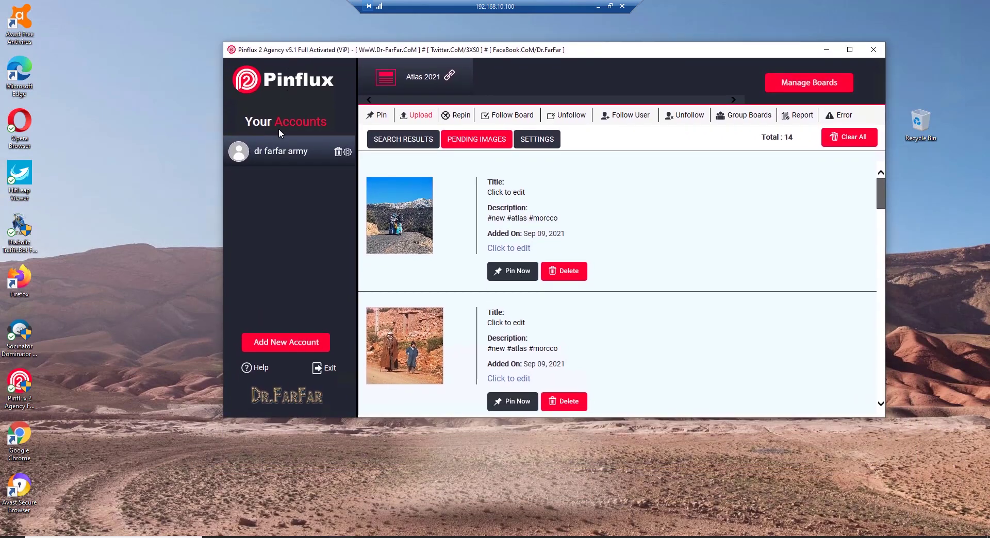
Step: Load the Atlas 2021 account's Pin search results, totalling 122 pins
{"action": "double_click", "coordinate": [271, 83]}
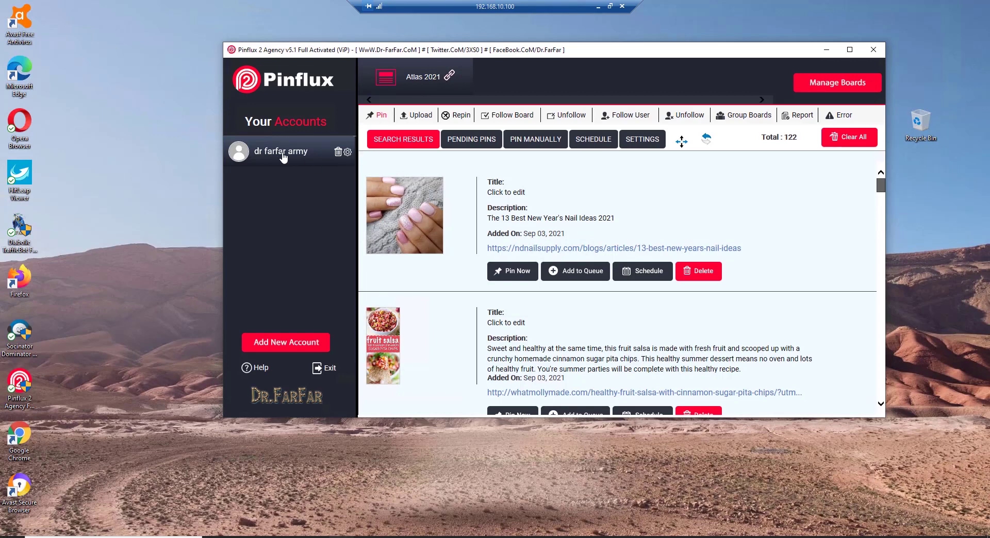
{"action": "left_click", "coordinate": [283, 152]}
{"action": "left_click", "coordinate": [284, 342]}
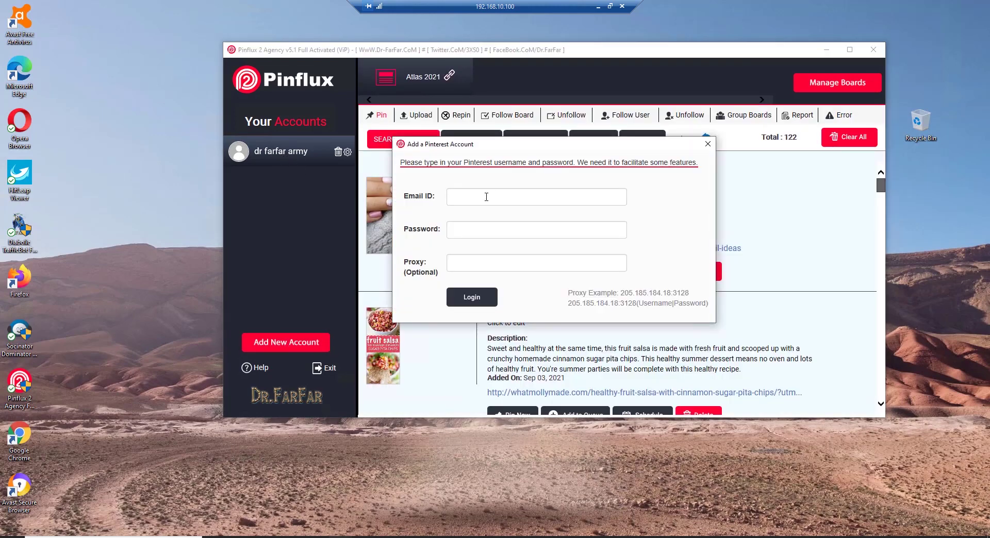
{"action": "left_click", "coordinate": [483, 233]}
{"action": "left_click", "coordinate": [482, 265]}
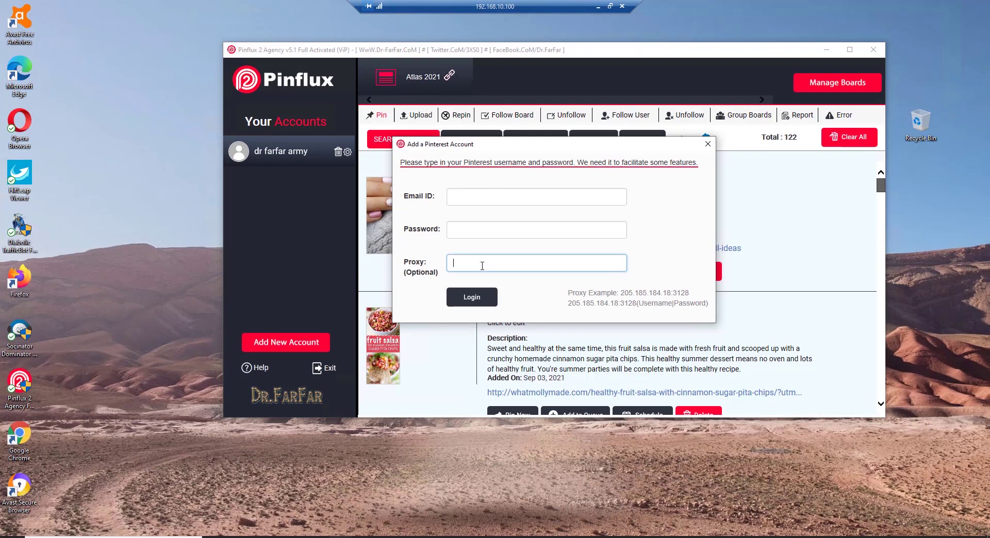
{"action": "left_click", "coordinate": [707, 145]}
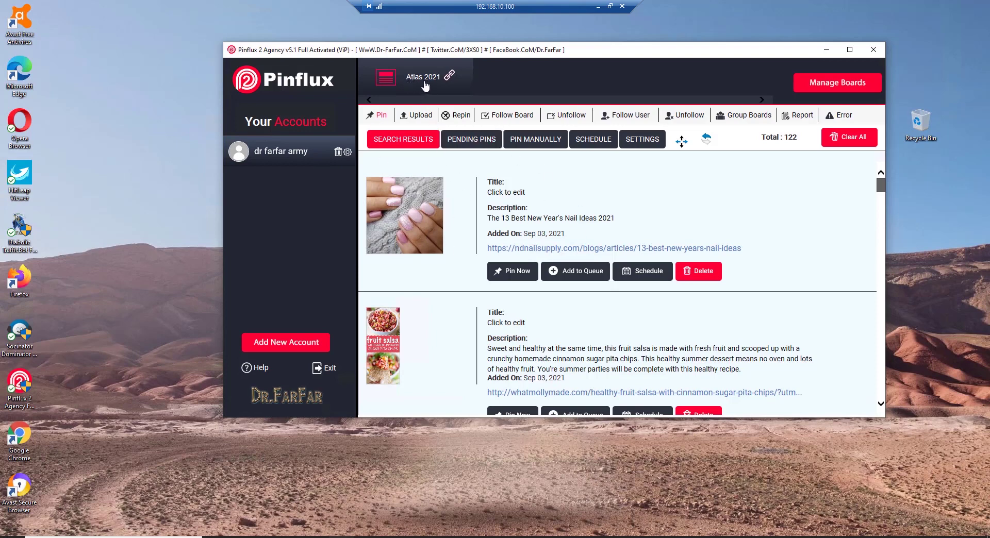
{"action": "left_click", "coordinate": [831, 89]}
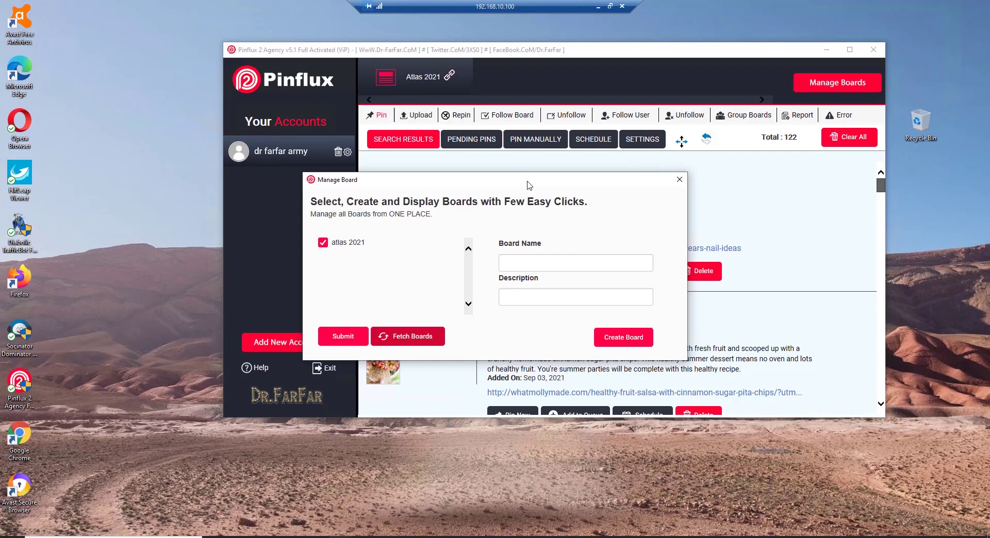
{"action": "left_click", "coordinate": [552, 265]}
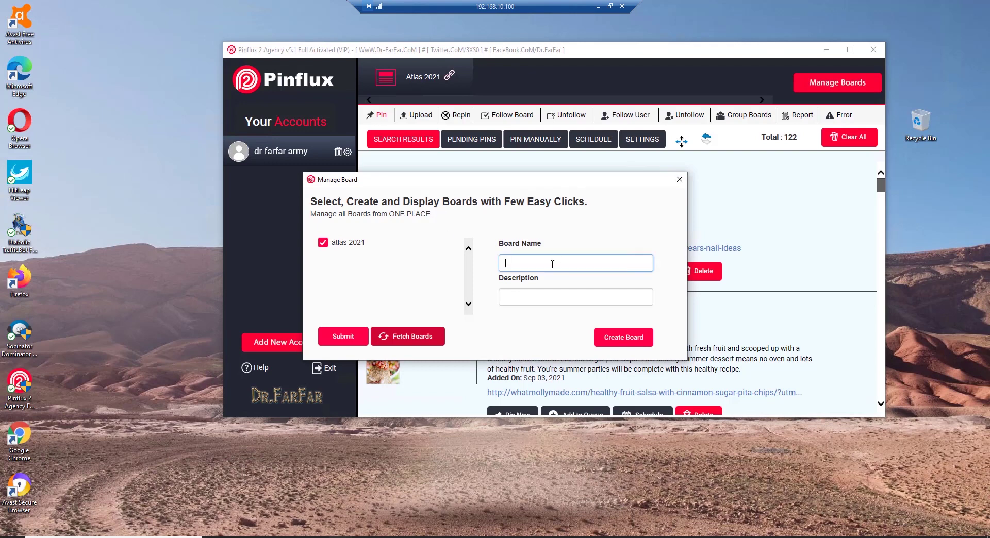
{"action": "left_click", "coordinate": [537, 303]}
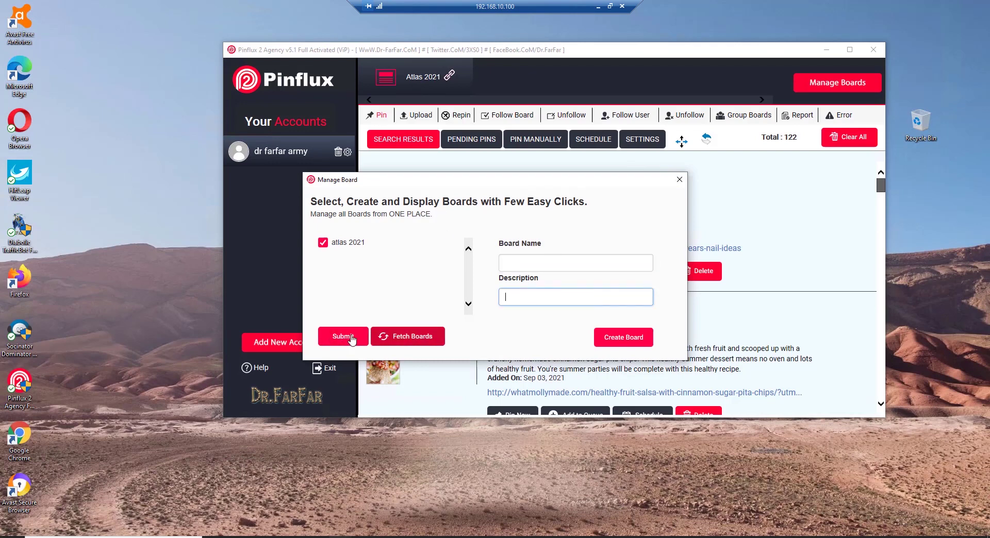
{"action": "left_click", "coordinate": [681, 180]}
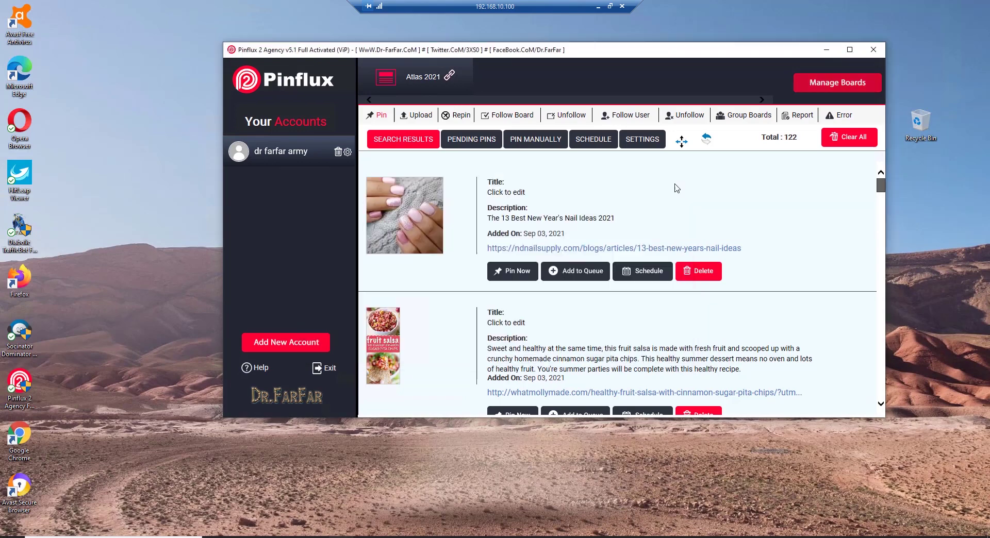
Step: Open the Pin SETTINGS form showing 45-minute to 1-hour gaps and keyword 'new'
{"action": "left_click", "coordinate": [646, 146]}
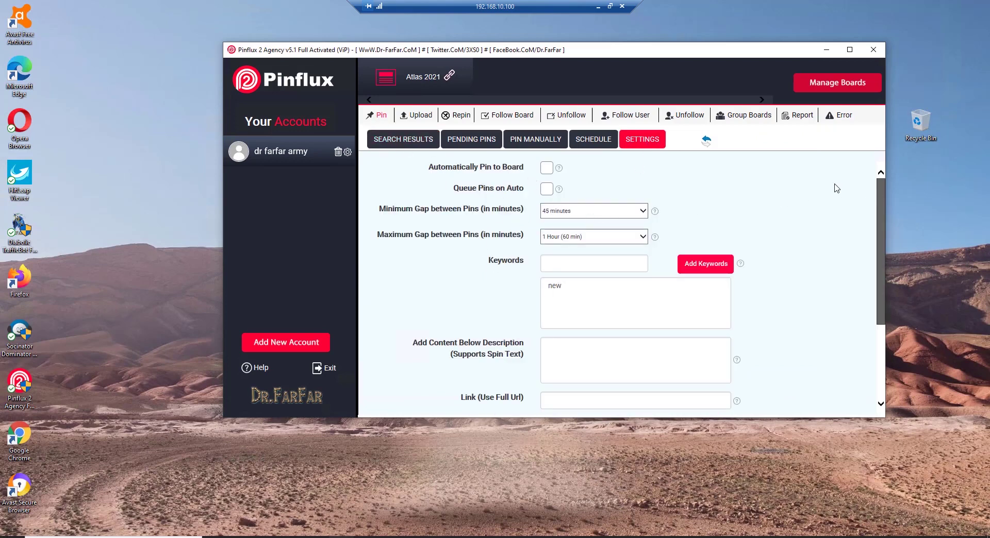
{"action": "scroll", "coordinate": [570, 292], "scroll_direction": "down", "scroll_amount": 1}
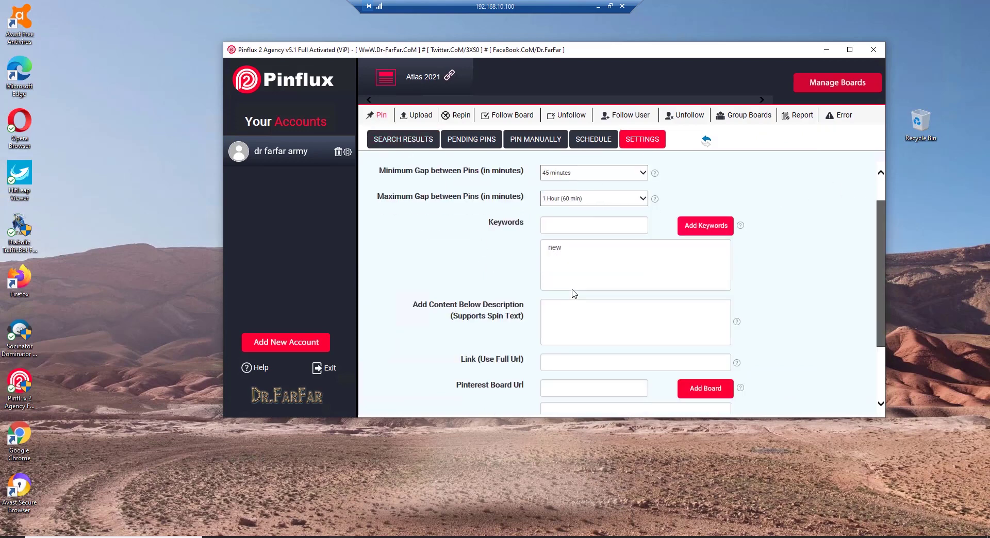
Step: Switch to the Upload section, toggling through Pin and back to it
{"action": "left_click", "coordinate": [418, 117]}
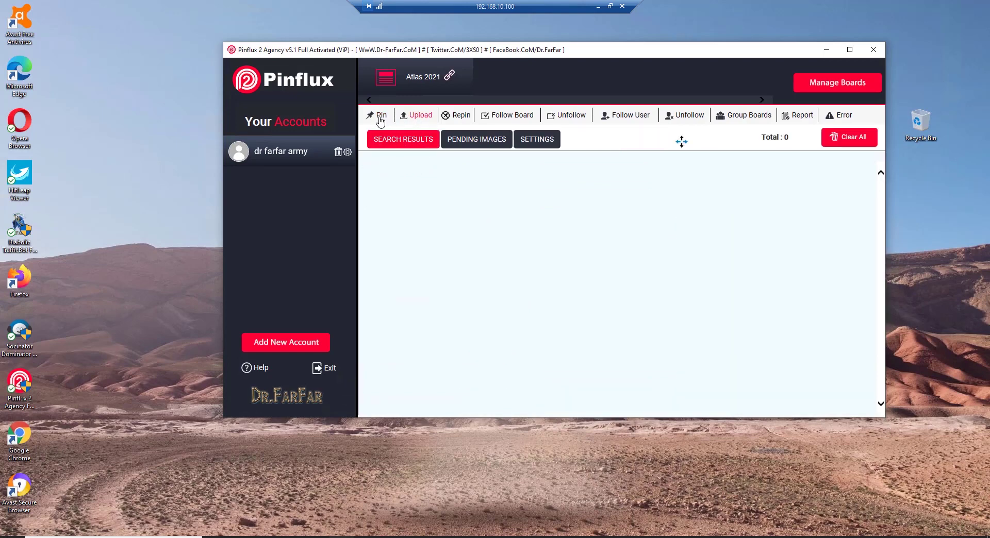
{"action": "left_click", "coordinate": [411, 121]}
{"action": "left_click", "coordinate": [380, 121]}
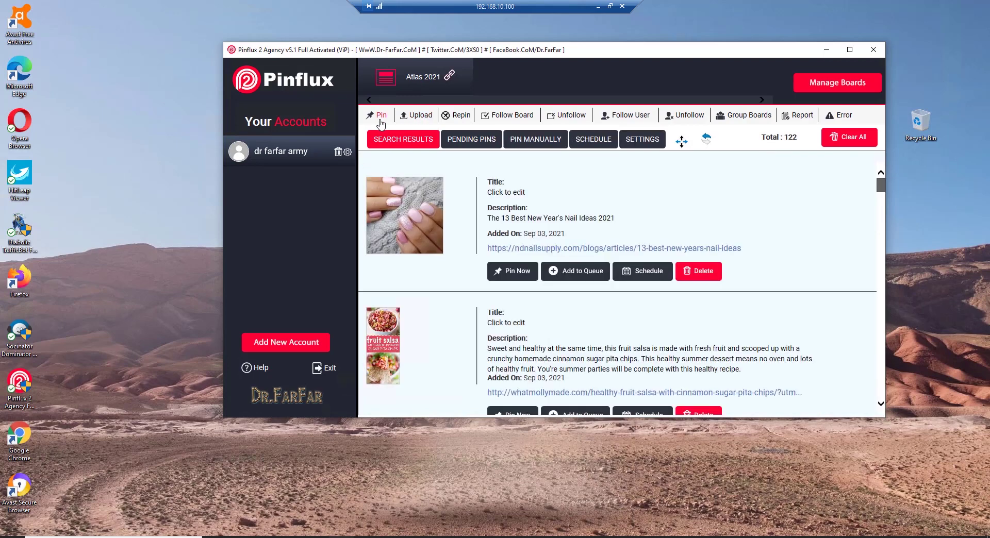
{"action": "left_click", "coordinate": [417, 120]}
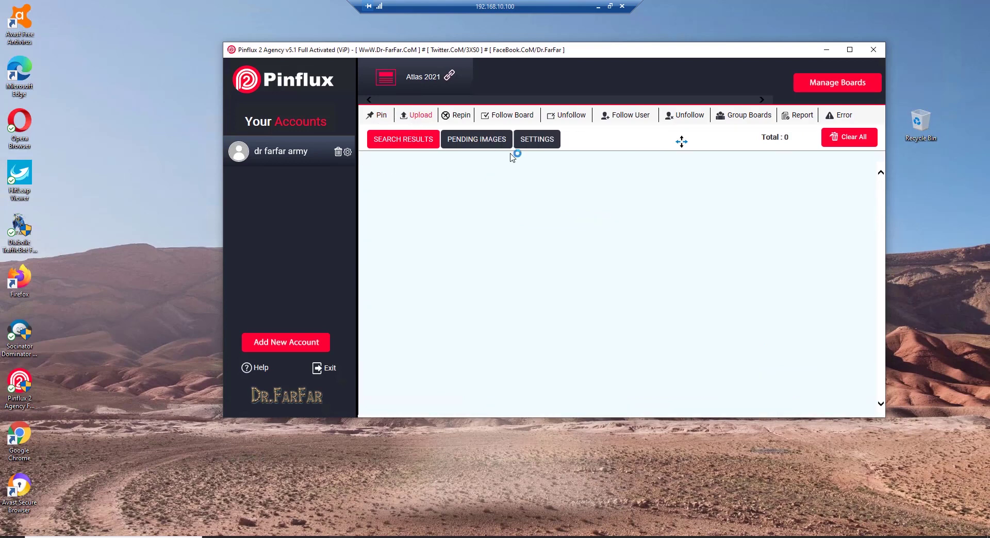
{"action": "left_click", "coordinate": [536, 145]}
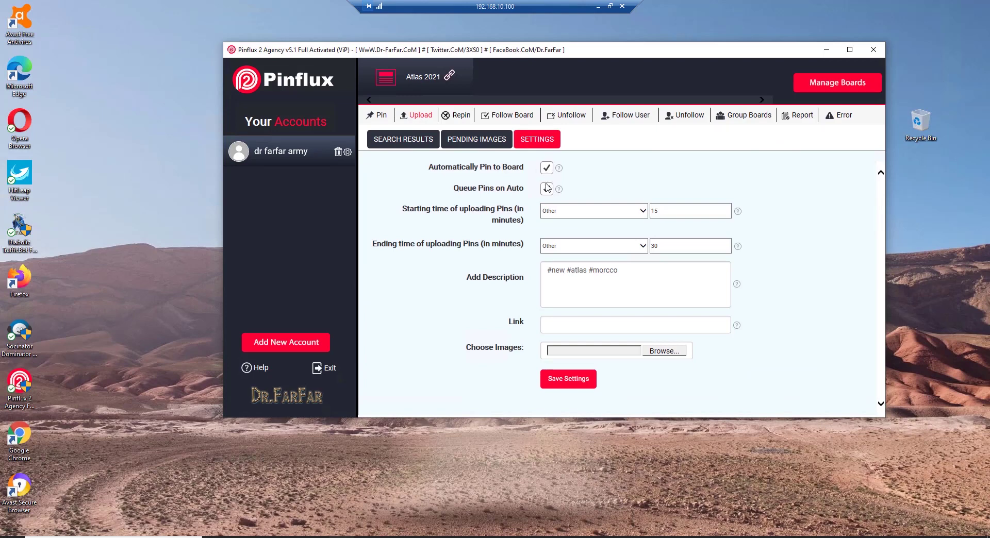
{"action": "left_click", "coordinate": [567, 214]}
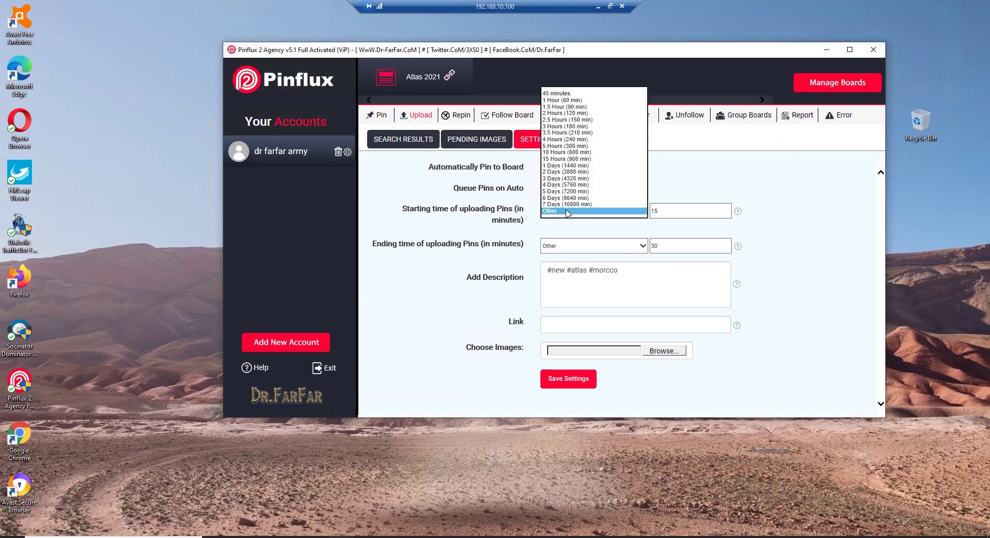
{"action": "left_click", "coordinate": [647, 214]}
{"action": "left_click", "coordinate": [653, 211]}
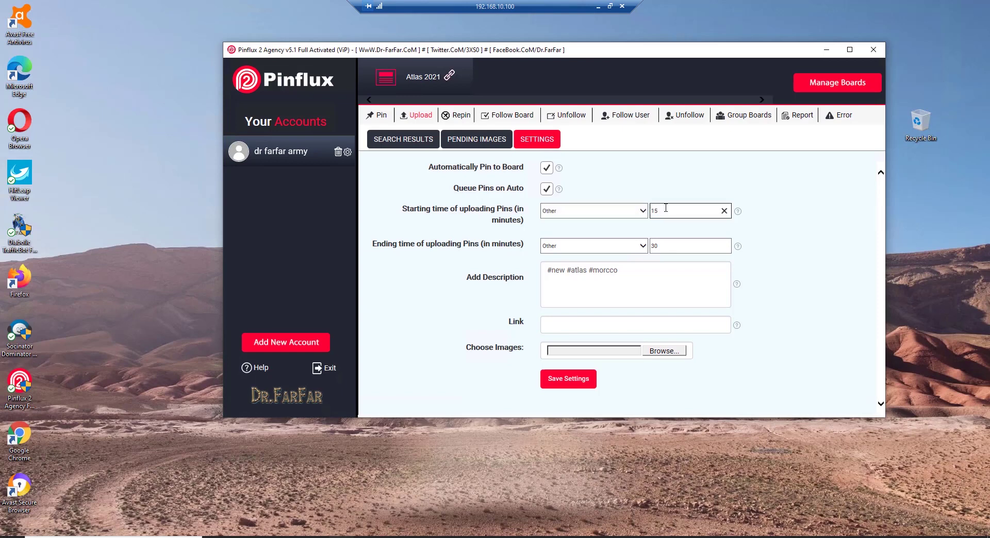
{"action": "left_click", "coordinate": [604, 247]}
{"action": "left_click", "coordinate": [605, 245]}
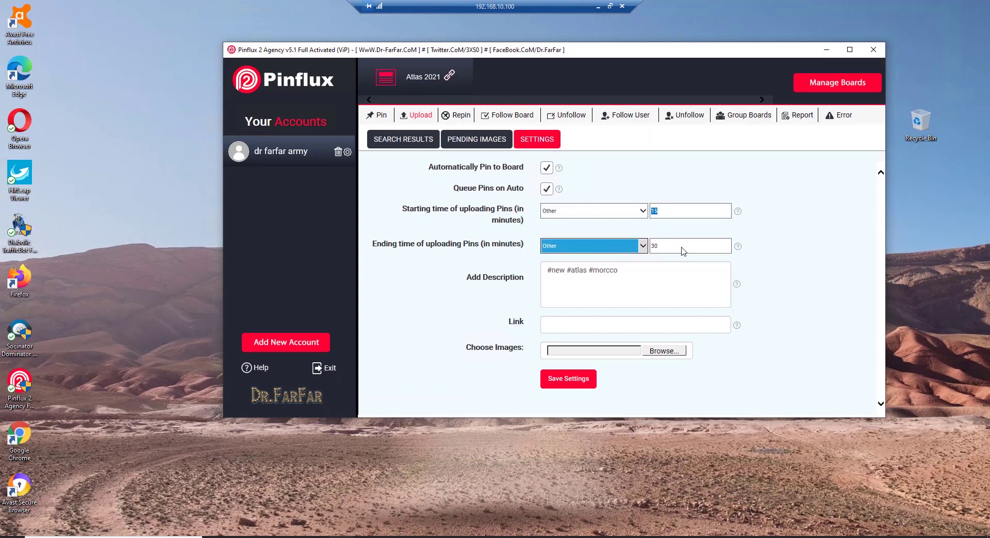
{"action": "left_click", "coordinate": [668, 247]}
{"action": "left_click", "coordinate": [665, 220]}
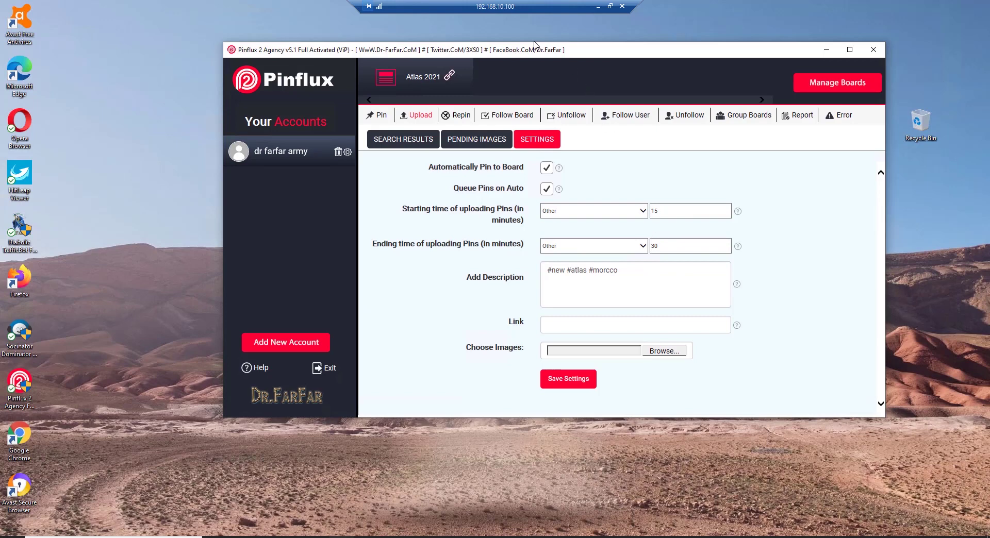
{"action": "left_click_drag", "start_coordinate": [534, 44], "coordinate": [507, 34]}
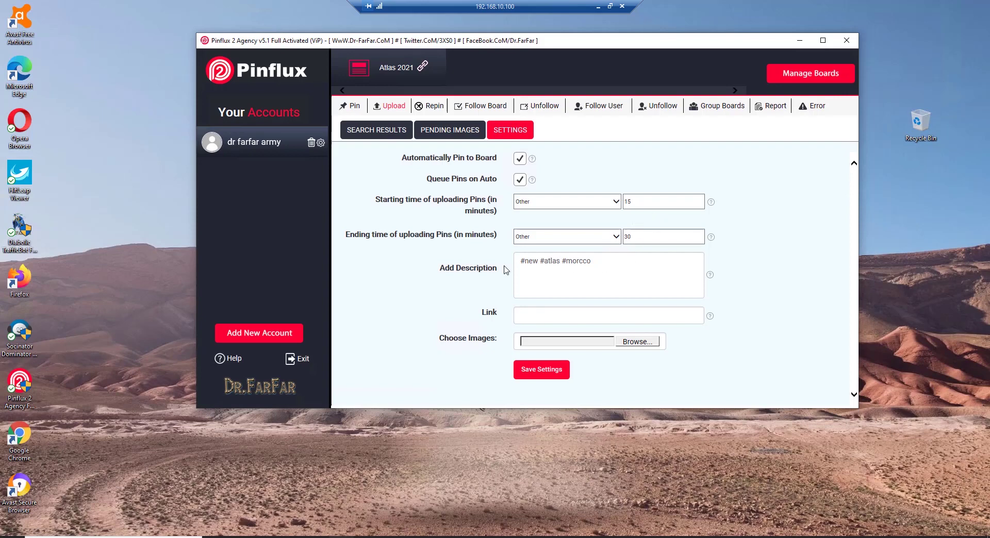
{"action": "key", "text": "Tab"}
{"action": "mouse_move", "coordinate": [573, 264]}
{"action": "left_mouse_down"}
{"action": "mouse_move", "coordinate": [523, 267]}
{"action": "mouse_move", "coordinate": [585, 269]}
{"action": "left_mouse_up"}
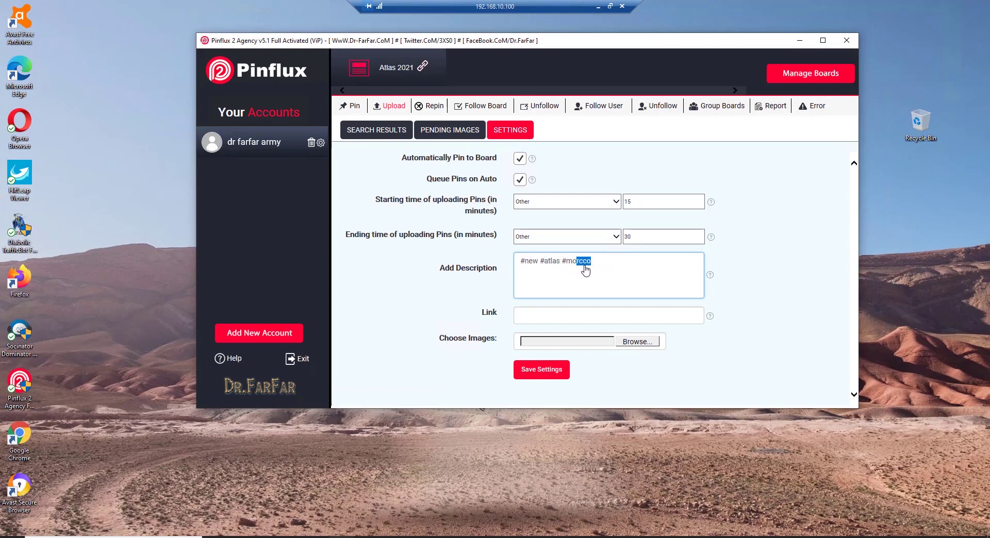
{"action": "left_click", "coordinate": [595, 270]}
{"action": "left_click", "coordinate": [550, 313]}
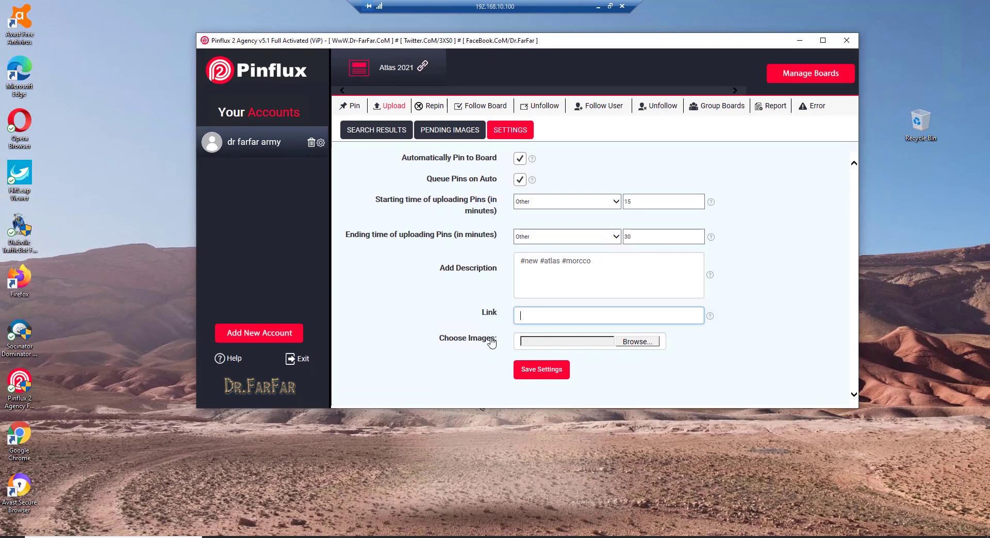
{"action": "left_click", "coordinate": [472, 338]}
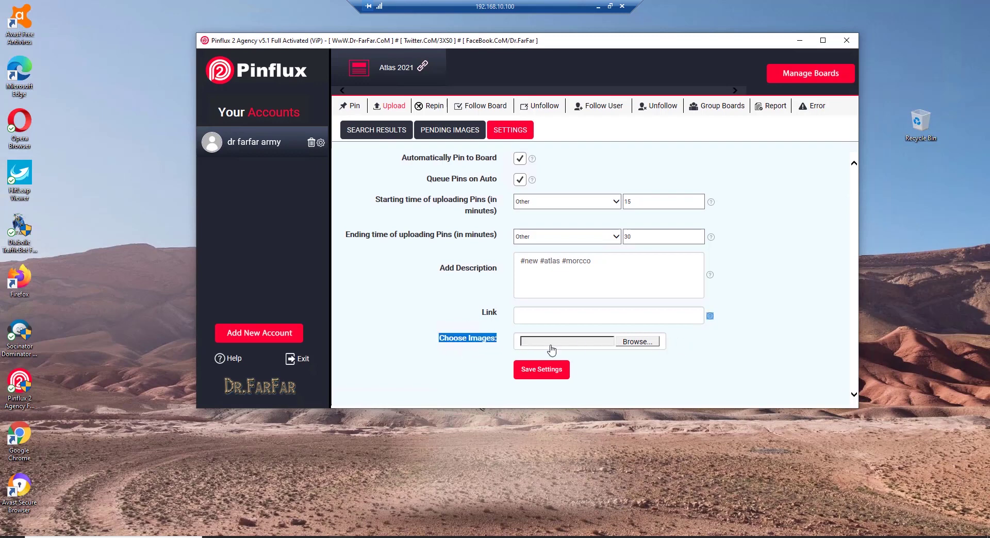
Step: Select 1 (9).jpg and a block of Atlas photos in the Downloads atlasmountains folder
{"action": "left_click", "coordinate": [635, 342]}
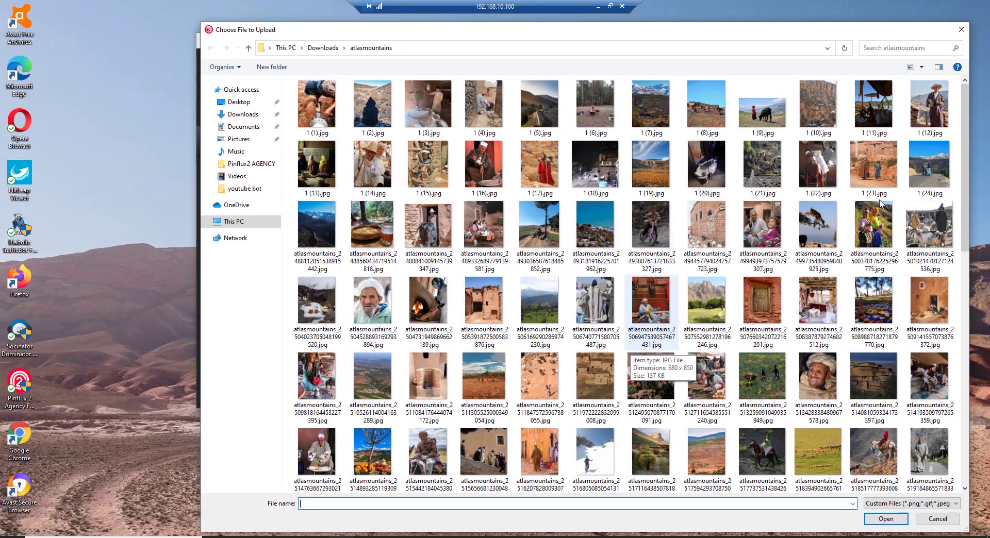
{"action": "left_click_drag", "start_coordinate": [965, 148], "coordinate": [965, 220]}
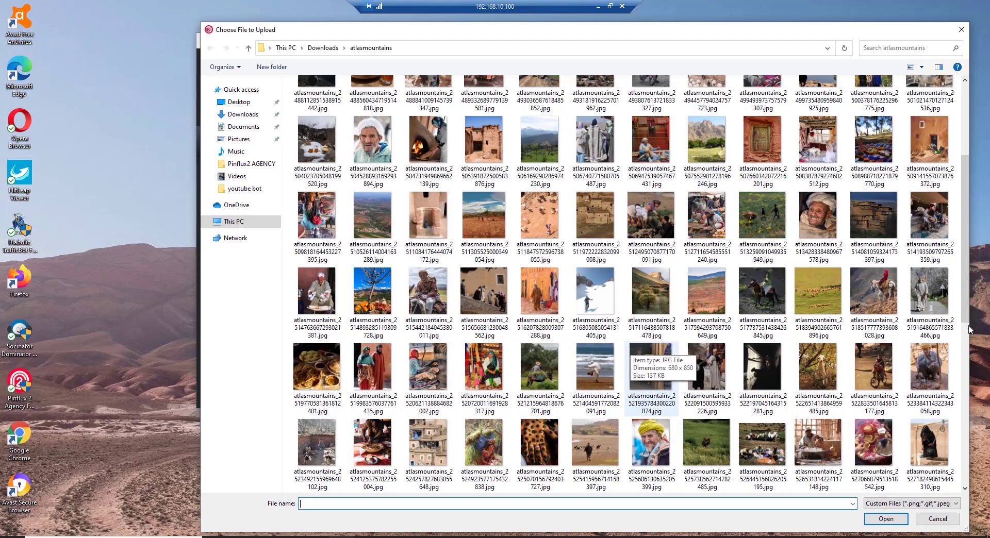
{"action": "scroll", "coordinate": [621, 269], "scroll_direction": "down", "scroll_amount": 2}
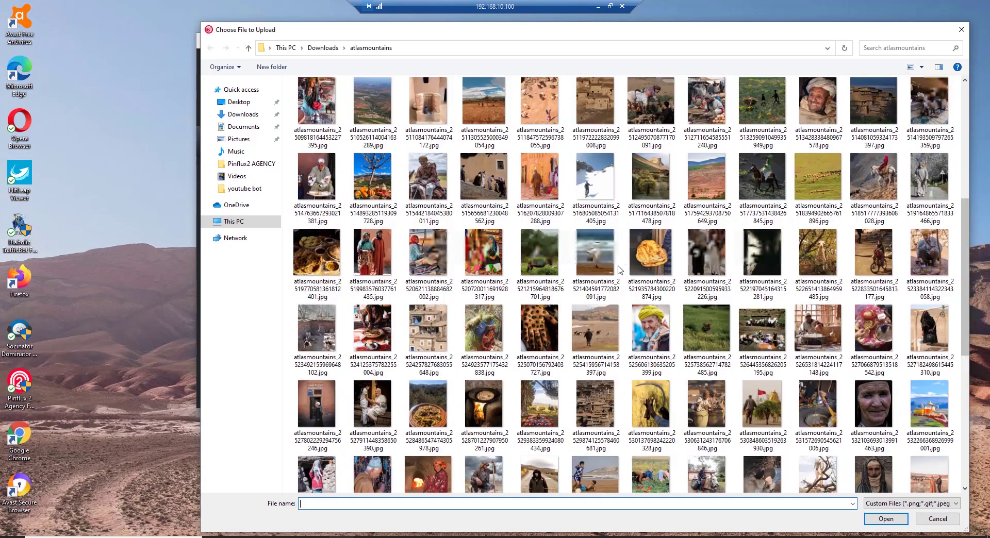
{"action": "scroll", "coordinate": [652, 279], "scroll_direction": "down", "scroll_amount": 6}
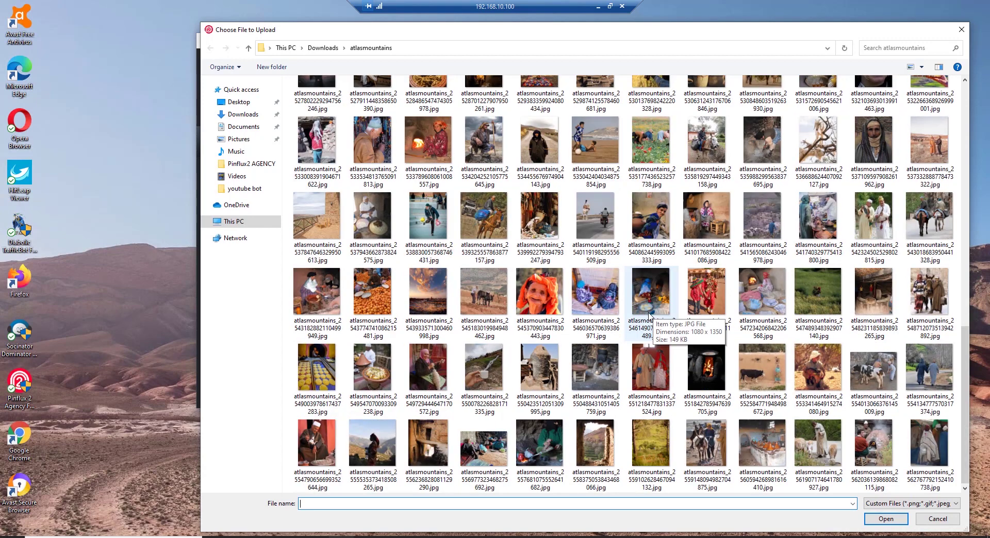
{"action": "scroll", "coordinate": [650, 317], "scroll_direction": "up", "scroll_amount": 9}
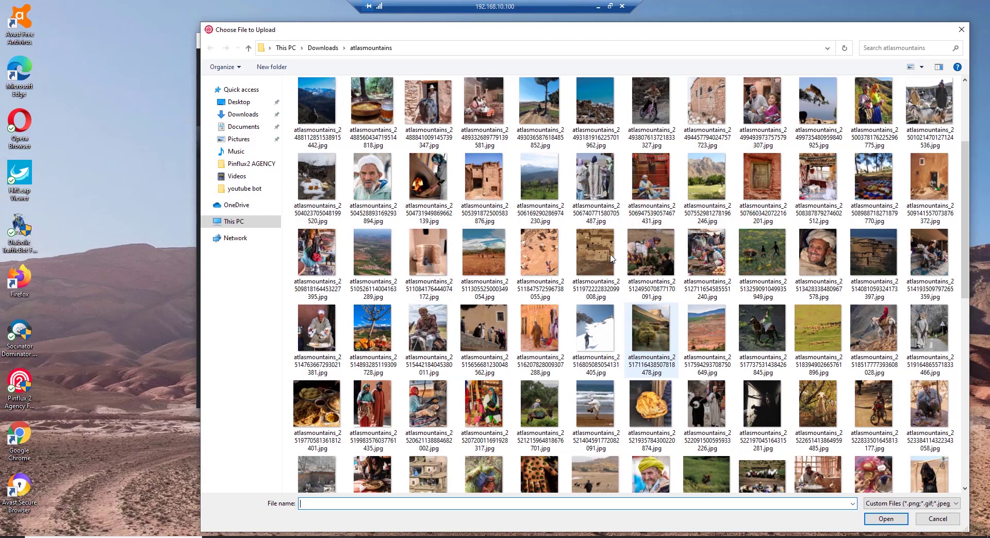
{"action": "scroll", "coordinate": [612, 259], "scroll_direction": "up", "scroll_amount": 2}
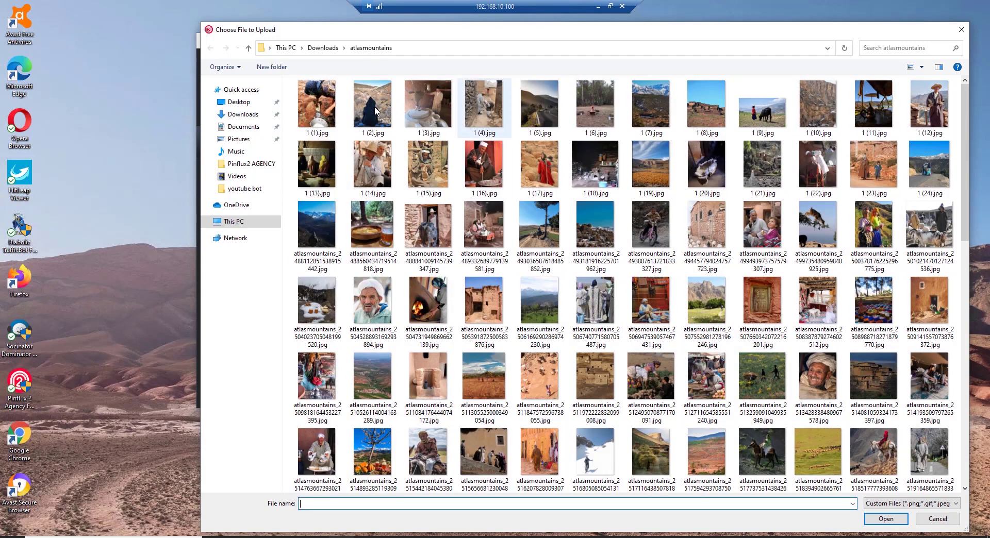
{"action": "left_click", "coordinate": [760, 116]}
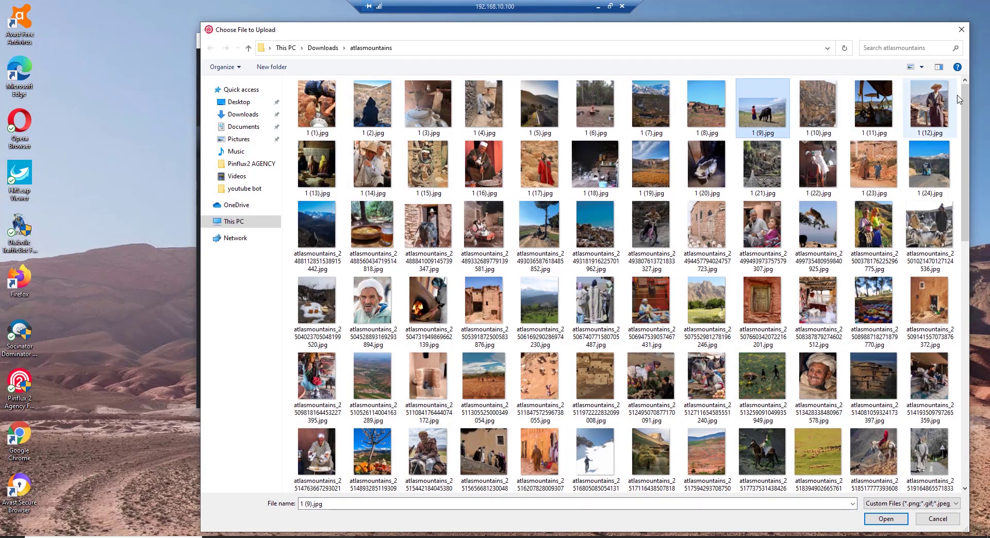
{"action": "left_click_drag", "start_coordinate": [959, 98], "coordinate": [425, 202]}
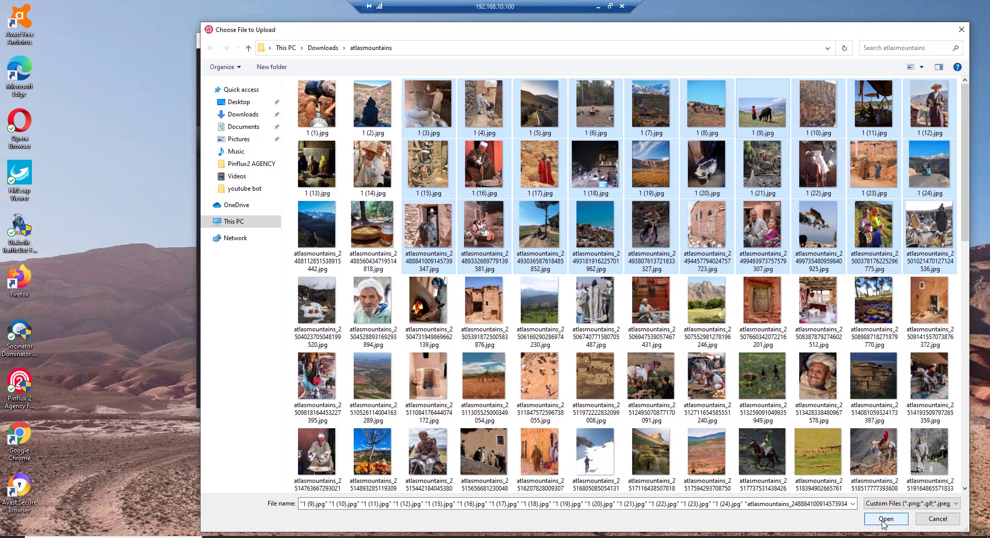
Step: Load the chosen photos into the images field and save the upload settings
{"action": "left_click", "coordinate": [884, 519]}
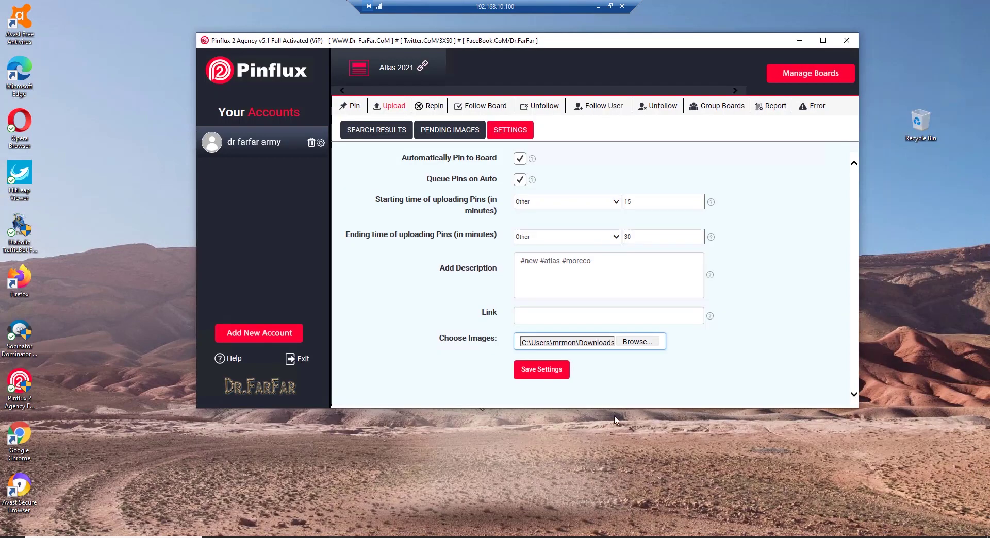
{"action": "left_click", "coordinate": [554, 374]}
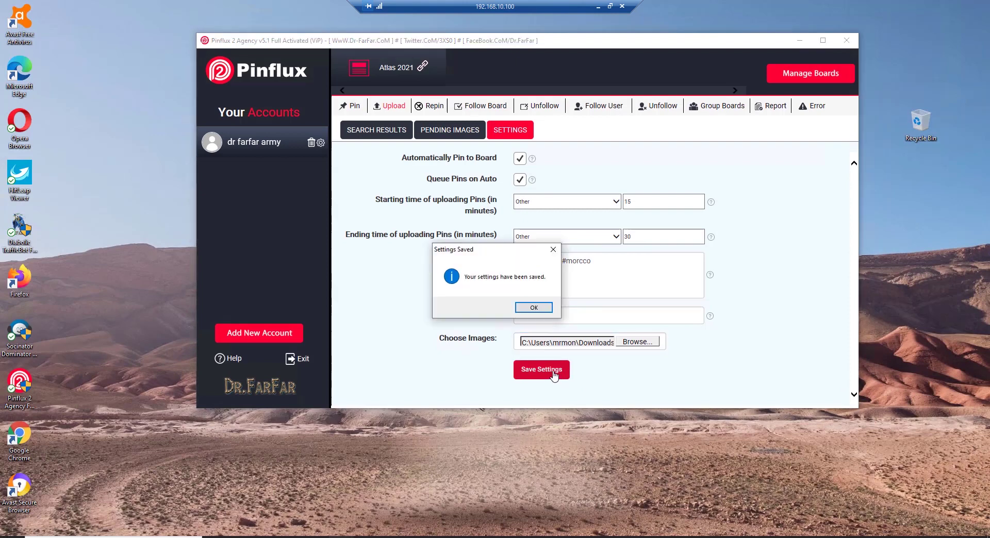
{"action": "left_click", "coordinate": [533, 307]}
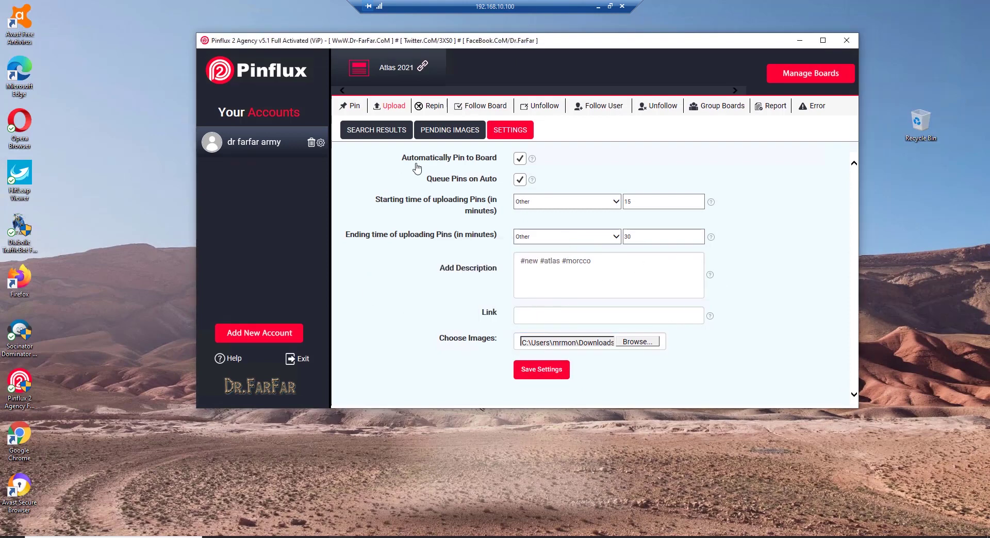
Step: Check the 20 pending images, then open the Atlas 2021 board on Pinterest
{"action": "left_click", "coordinate": [449, 131]}
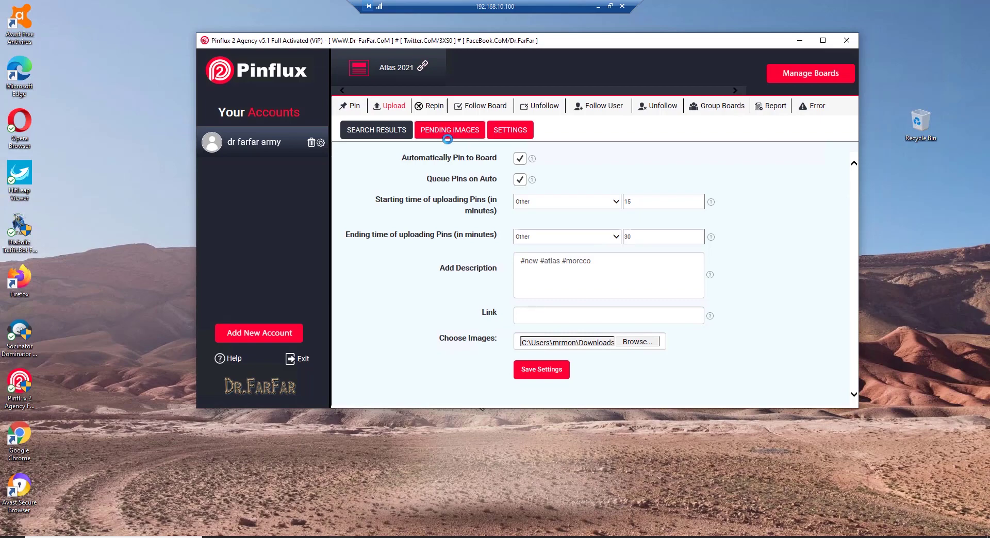
{"action": "scroll", "coordinate": [578, 208], "scroll_direction": "down", "scroll_amount": 15}
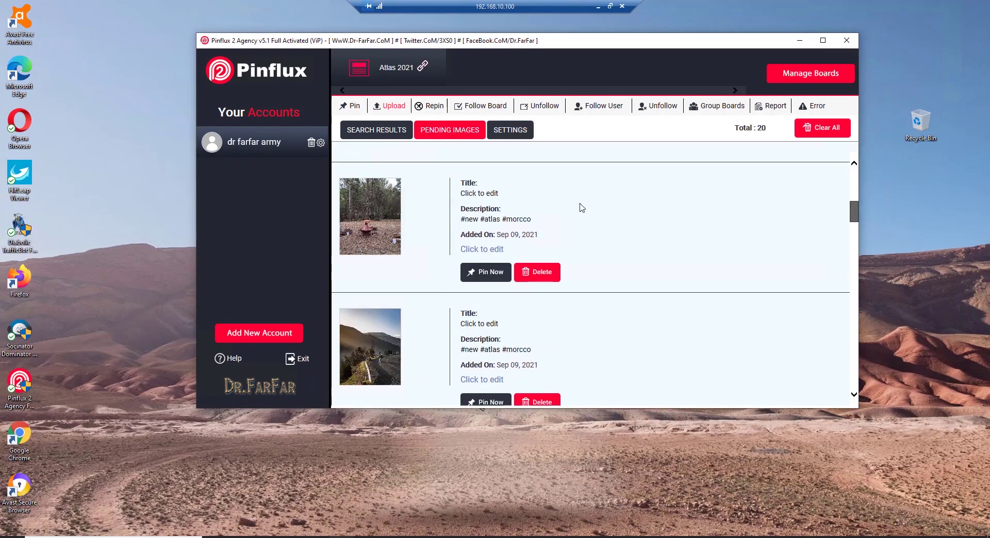
{"action": "scroll", "coordinate": [578, 207], "scroll_direction": "down", "scroll_amount": 10}
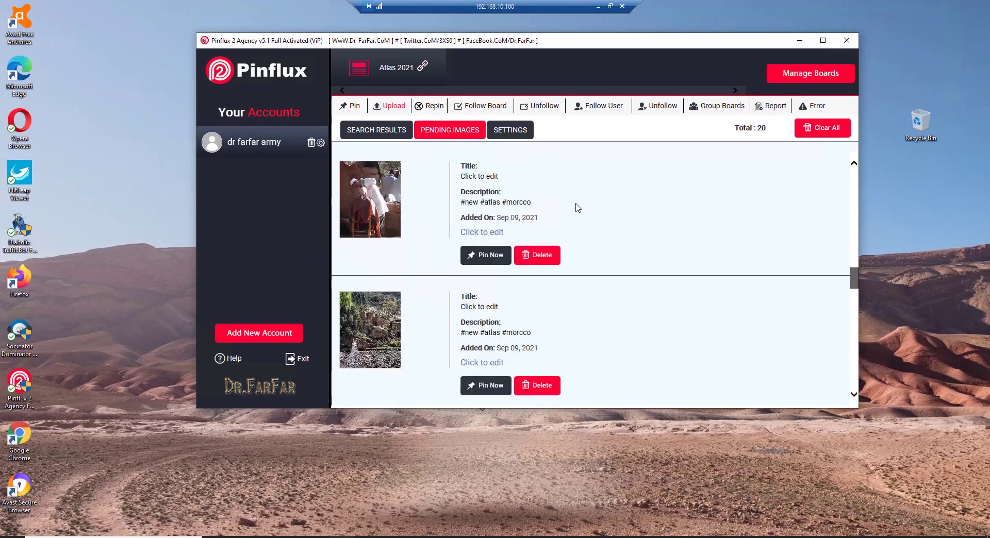
{"action": "scroll", "coordinate": [576, 208], "scroll_direction": "up", "scroll_amount": 6}
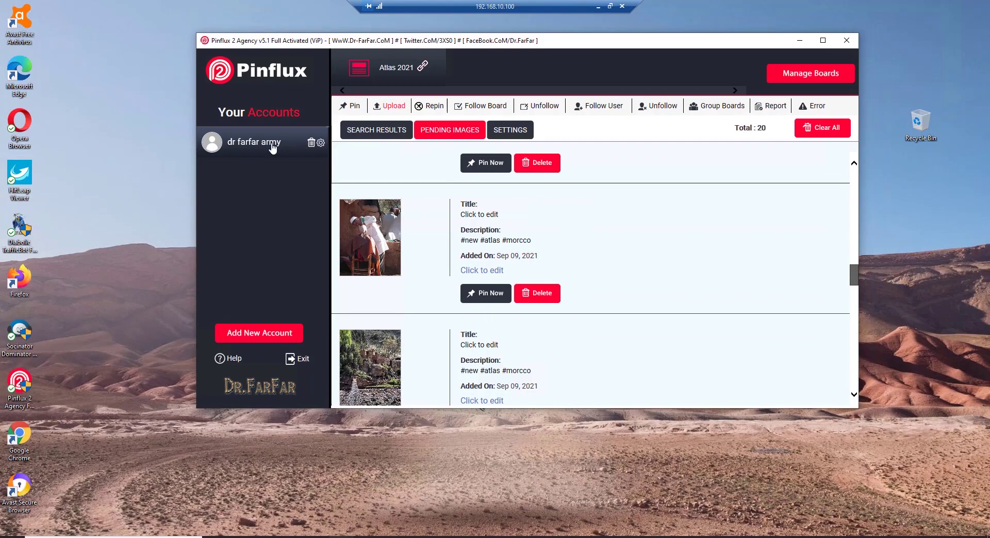
{"action": "left_click", "coordinate": [423, 66]}
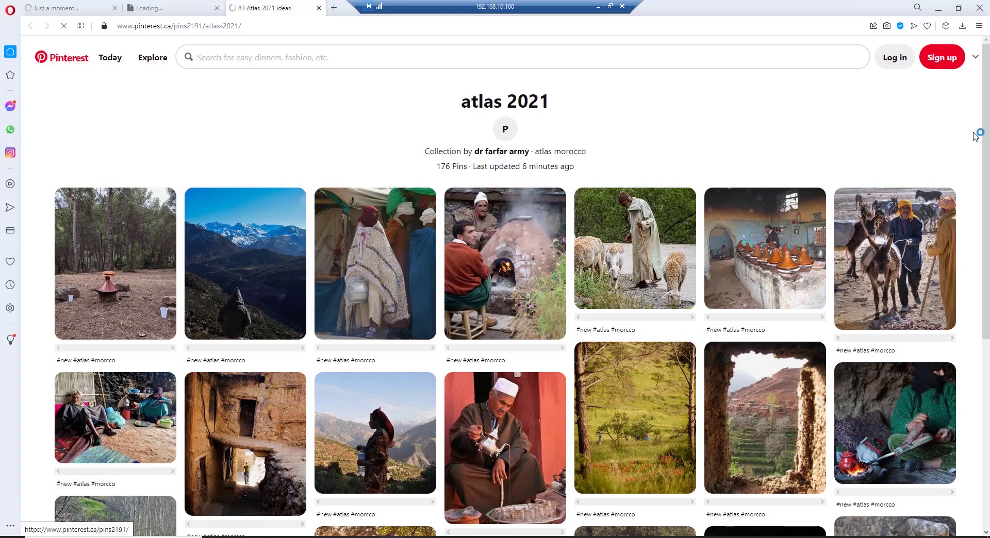
Step: Scroll the atlas 2021 board, open one new Atlas pin, then go to Speed Dial
{"action": "left_click_drag", "start_coordinate": [984, 129], "coordinate": [969, 379]}
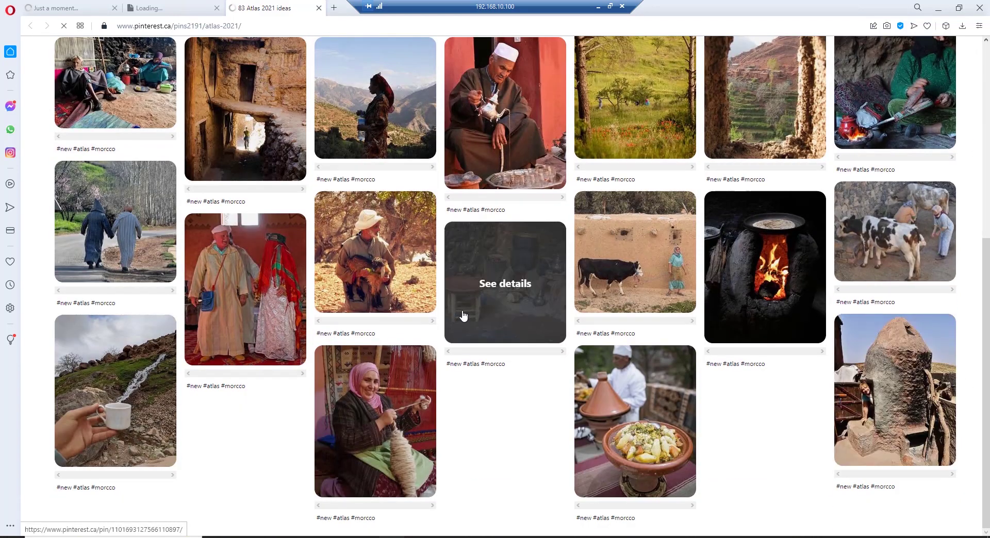
{"action": "scroll", "coordinate": [424, 281], "scroll_direction": "up", "scroll_amount": 6}
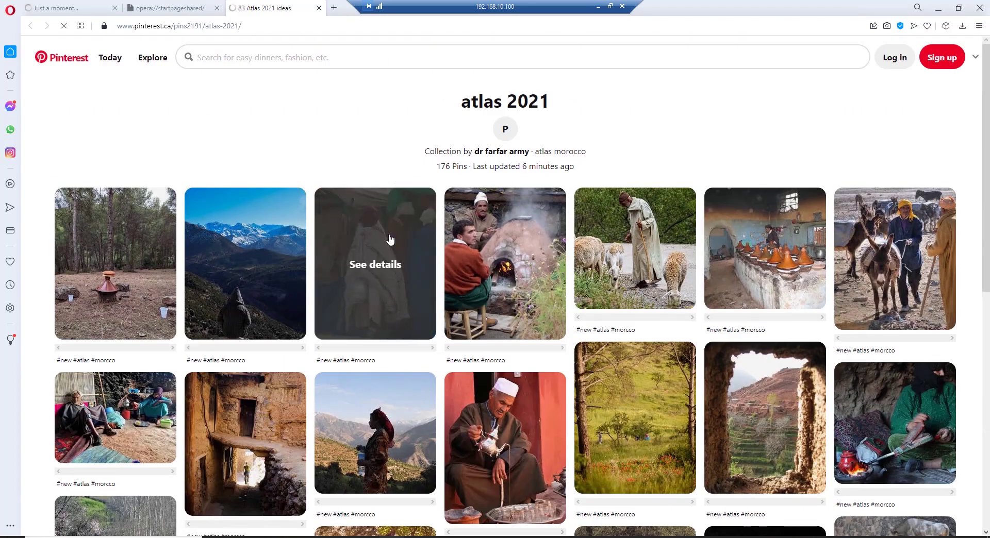
{"action": "left_click", "coordinate": [390, 239]}
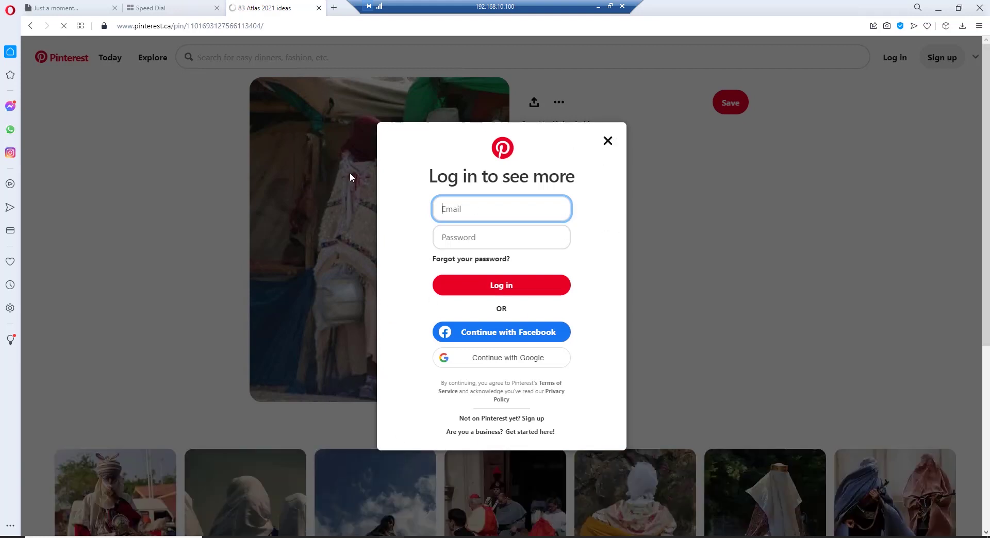
{"action": "left_click", "coordinate": [189, 5]}
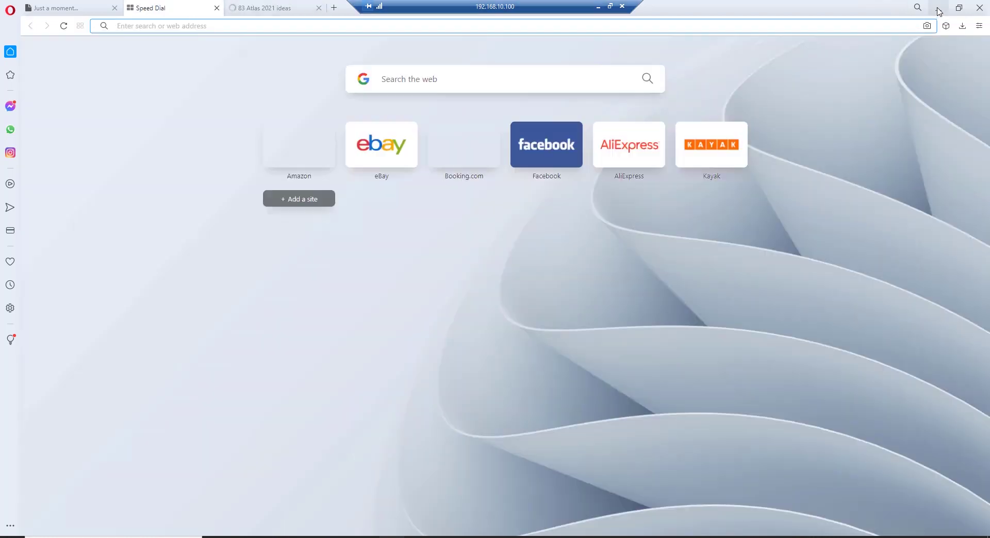
Step: Minimize Opera, restore Pinflux from the taskbar, and move its window slightly down-right
{"action": "left_click", "coordinate": [939, 8]}
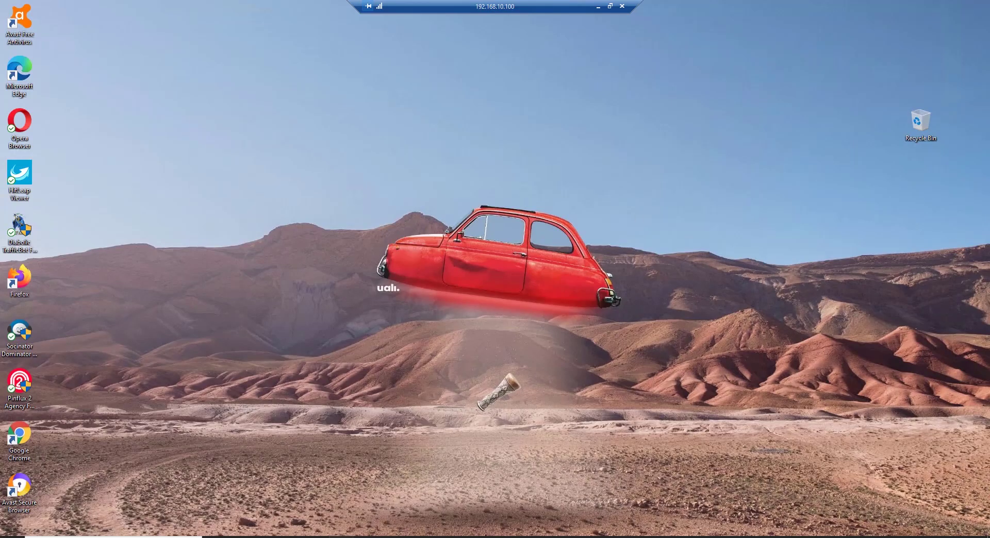
{"action": "left_click", "coordinate": [342, 536]}
{"action": "scroll", "coordinate": [848, 190], "scroll_direction": "down", "scroll_amount": 3}
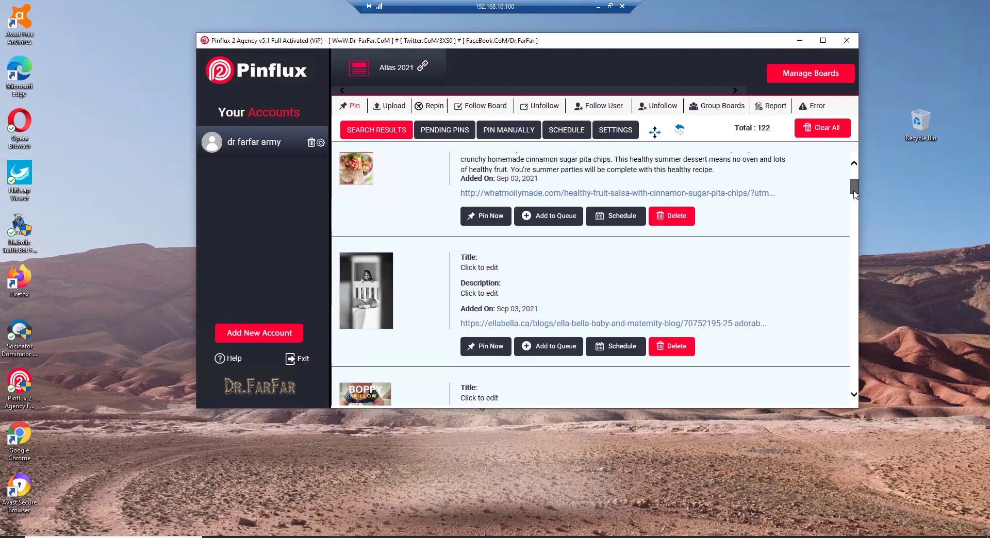
{"action": "scroll", "coordinate": [854, 193], "scroll_direction": "up", "scroll_amount": 3}
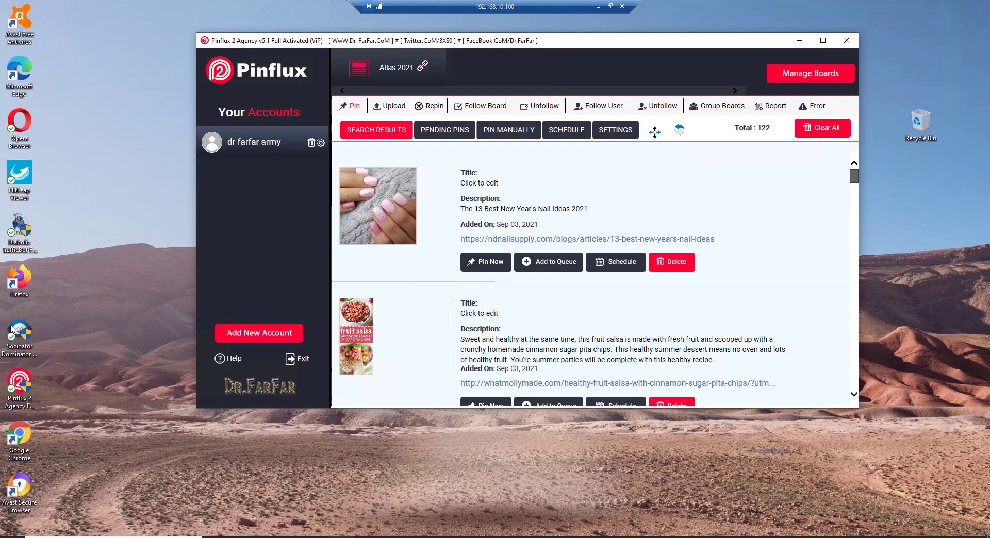
{"action": "left_click", "coordinate": [12, 346]}
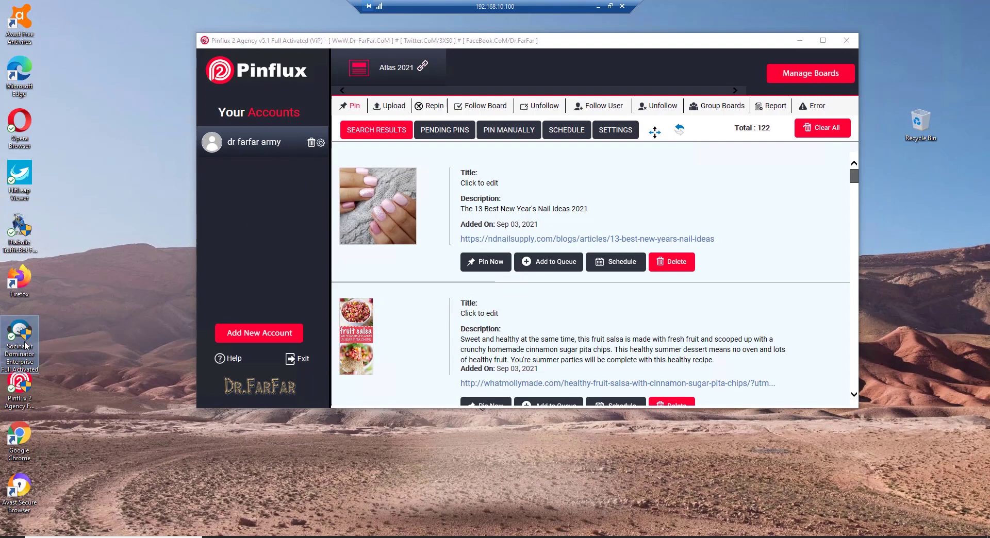
{"action": "left_click", "coordinate": [535, 46]}
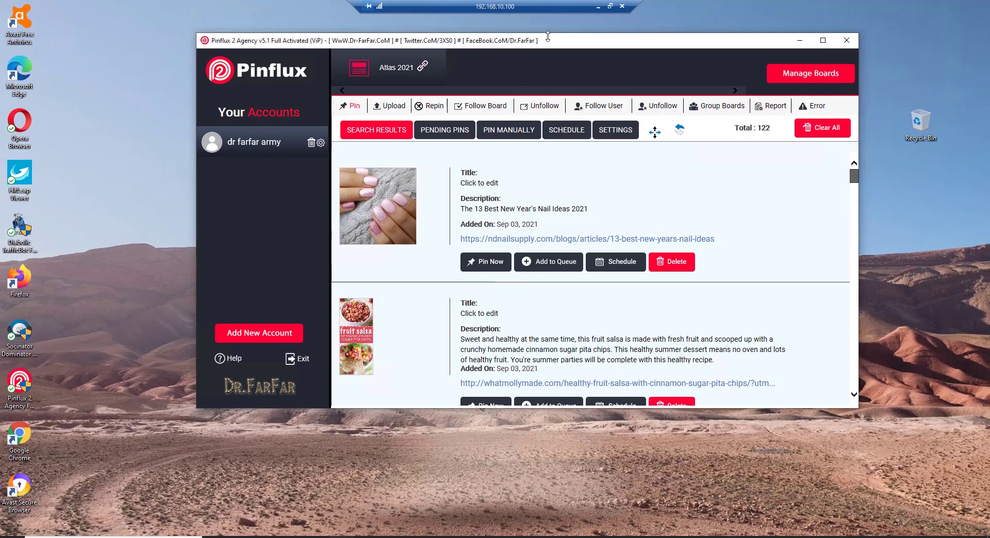
{"action": "left_click_drag", "start_coordinate": [554, 47], "coordinate": [538, 105]}
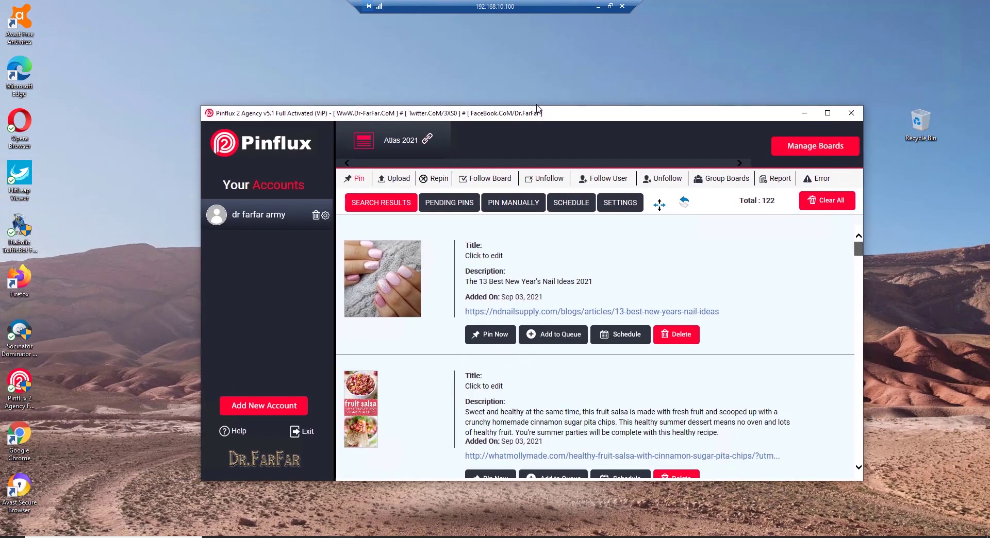